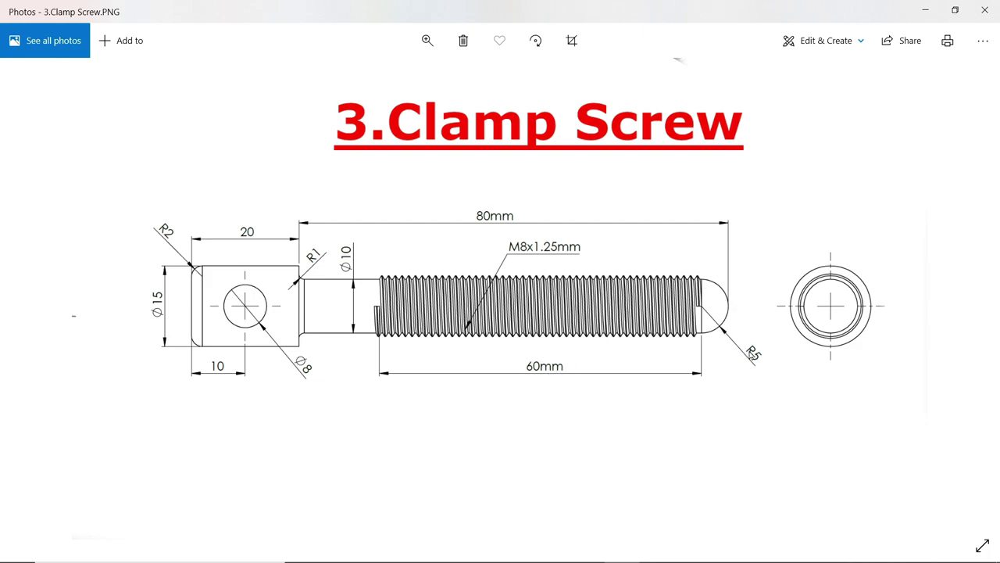
# Close the reference drawing and start a new sketch on the Front Plane.
pyautogui.click(926, 11)
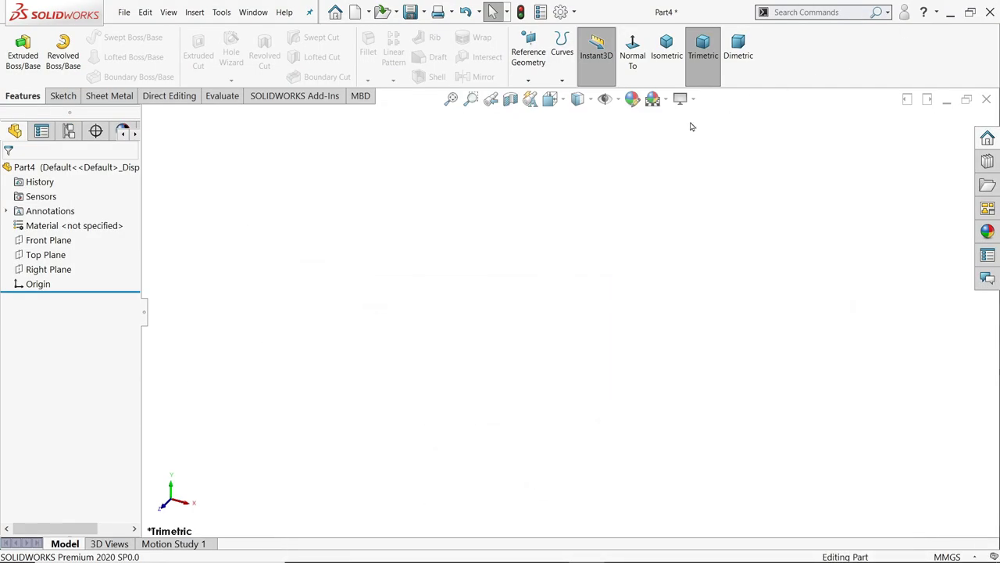
pyautogui.click(49, 240)
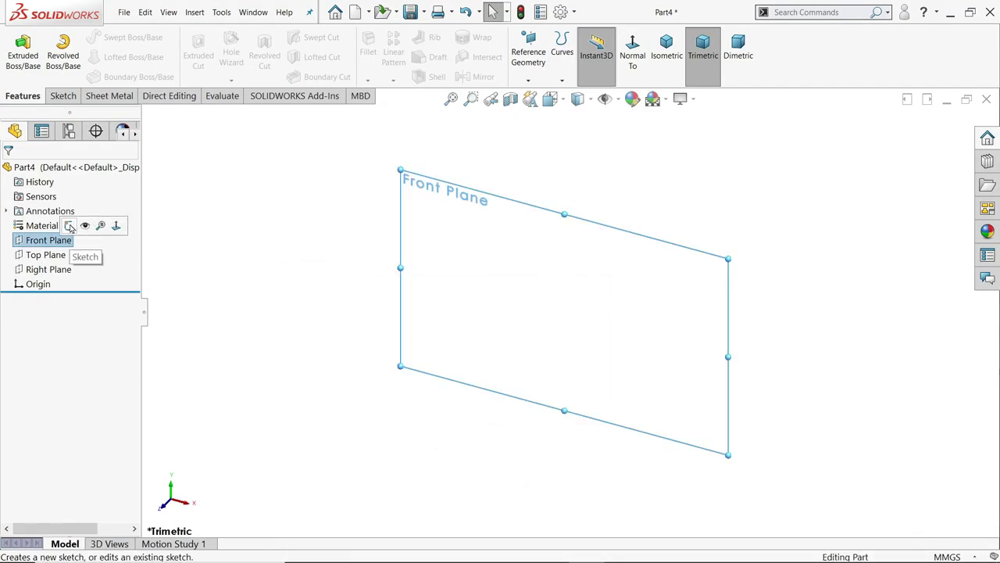
pyautogui.click(71, 227)
# Draw two concentric circles at the origin, Ø15 mm and Ø10 mm.
pyautogui.click(112, 37)
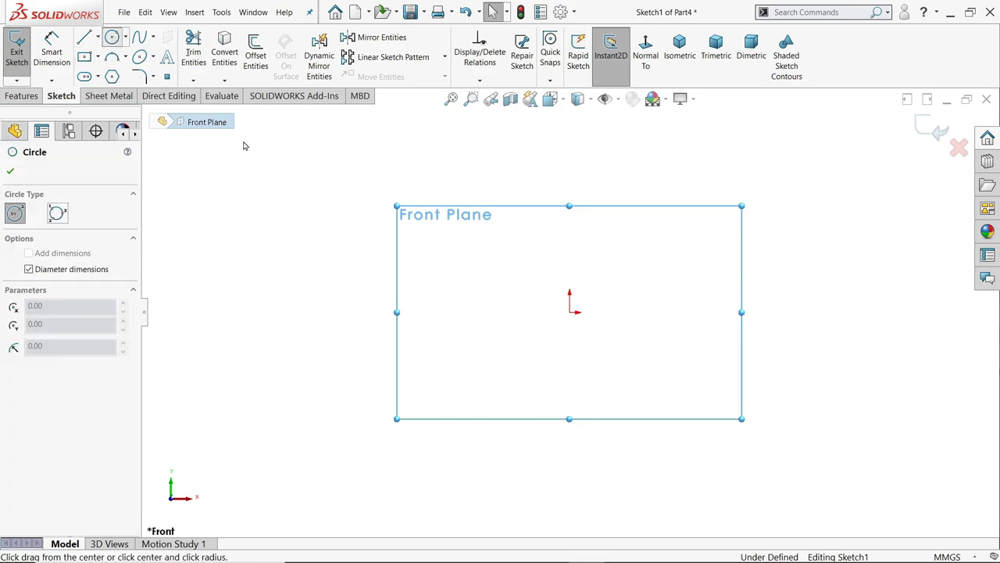
pyautogui.click(572, 315)
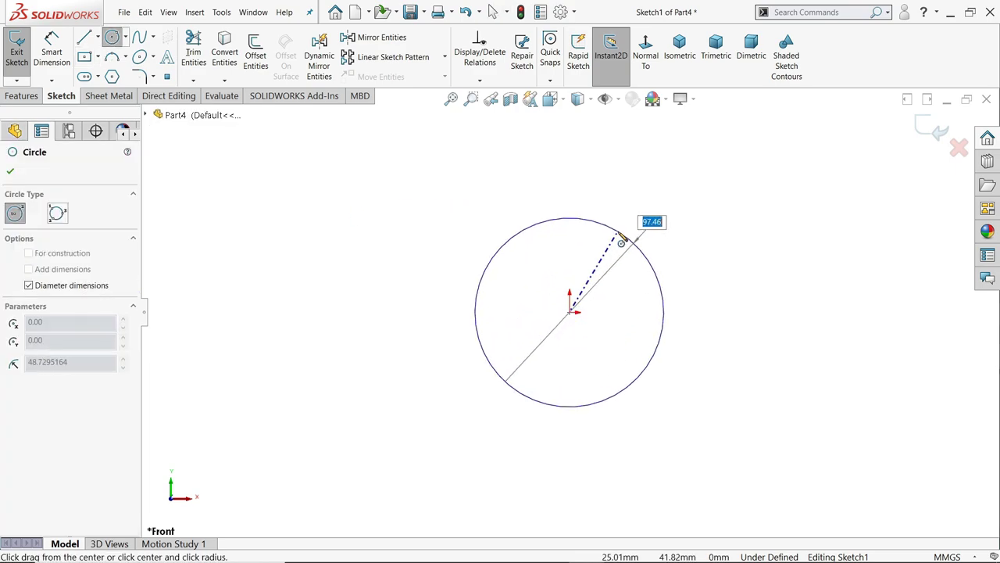
pyautogui.write('15')
pyautogui.press('Return')
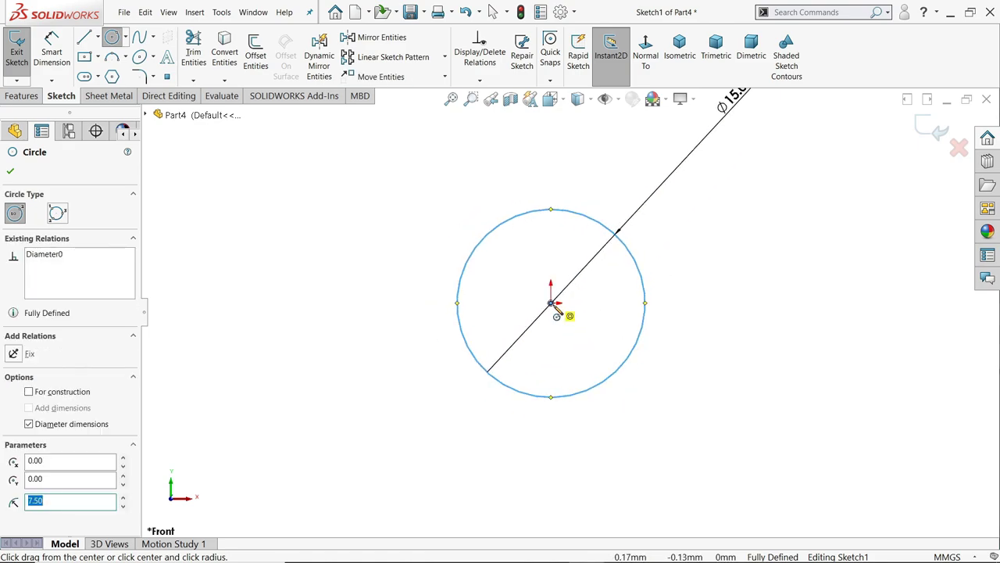
pyautogui.click(551, 303)
pyautogui.write('1')
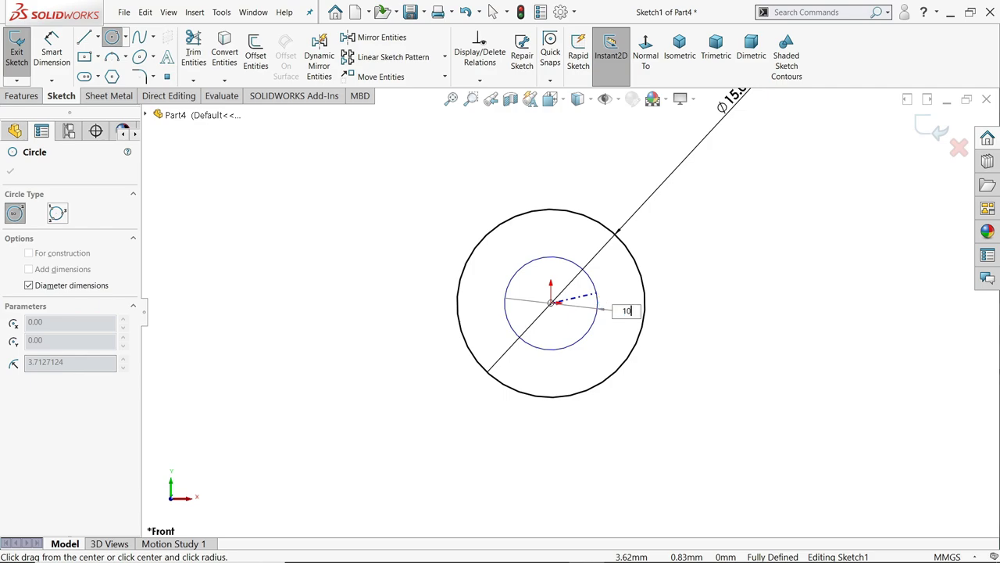
pyautogui.write('0')
pyautogui.press('Return')
# Extrude only Sketch1's outer Ø15 circle 20 mm in the reversed direction for the head.
pyautogui.click(20, 95)
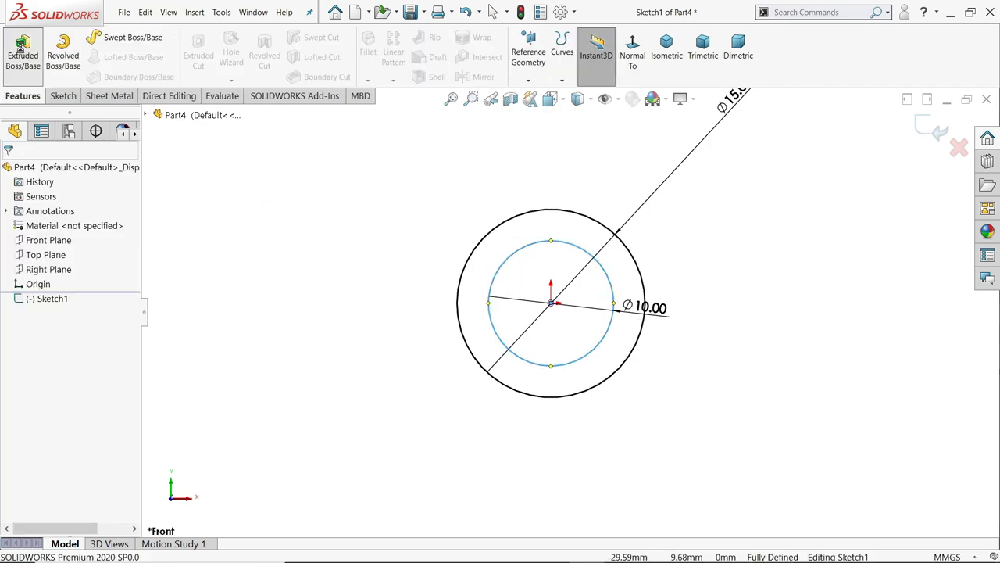
pyautogui.click(22, 50)
pyautogui.click(13, 250)
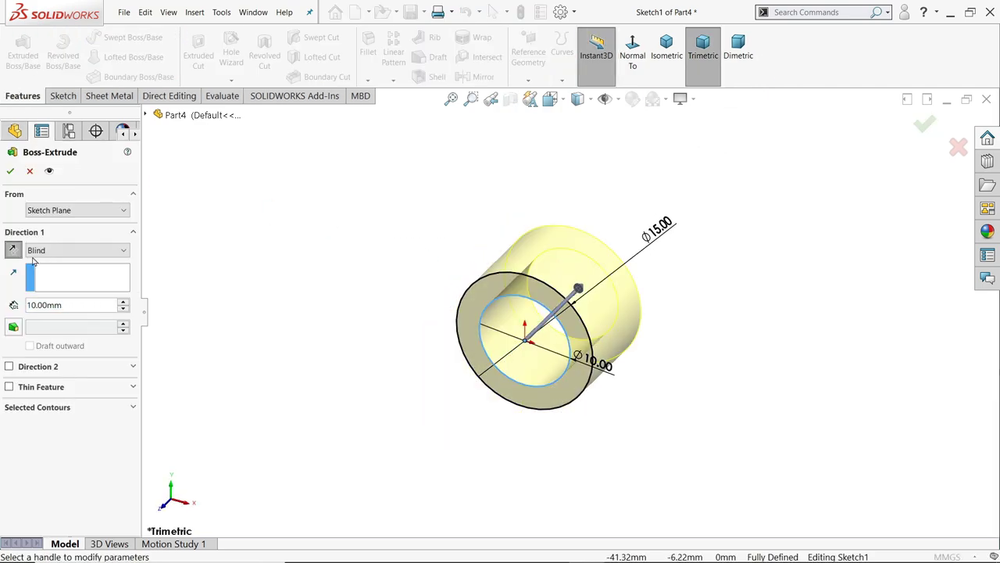
pyautogui.click(55, 408)
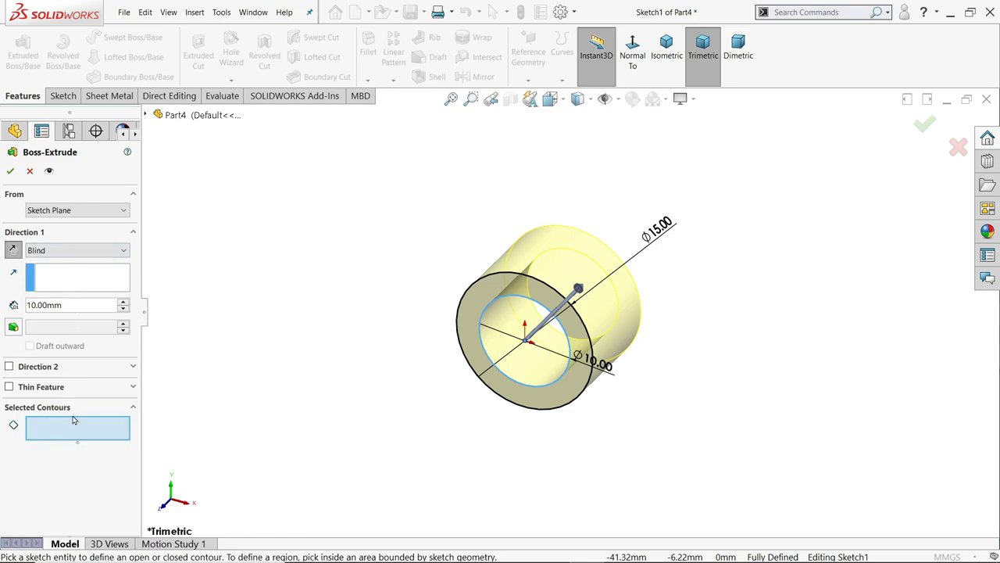
pyautogui.click(592, 345)
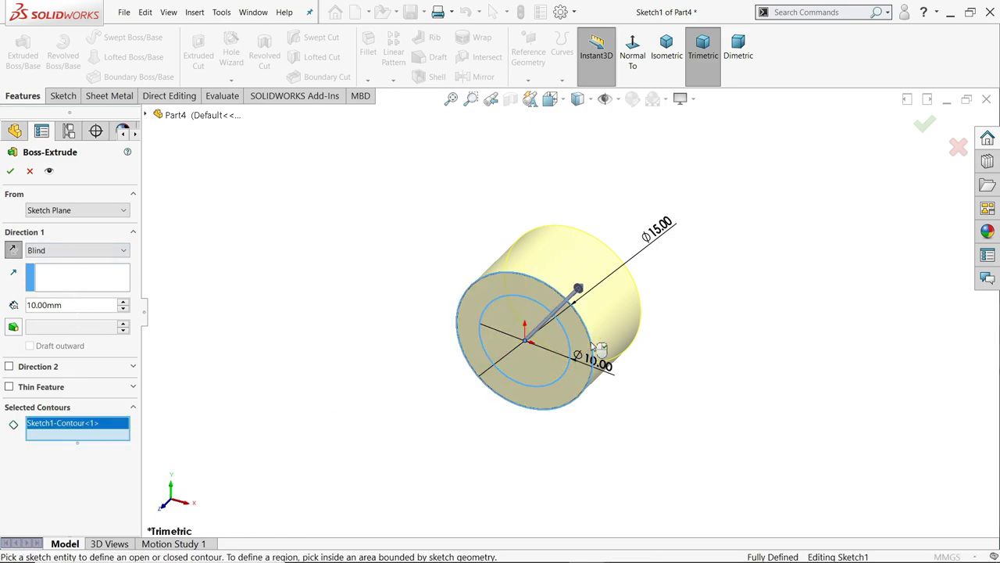
pyautogui.scroll(-1, 539, 373)
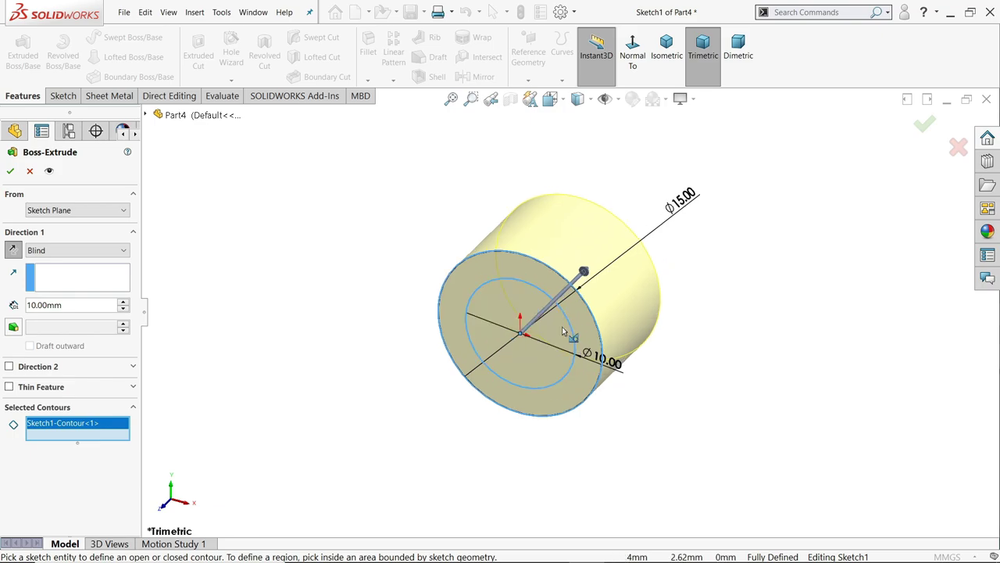
pyautogui.doubleClick(59, 304)
pyautogui.write('20')
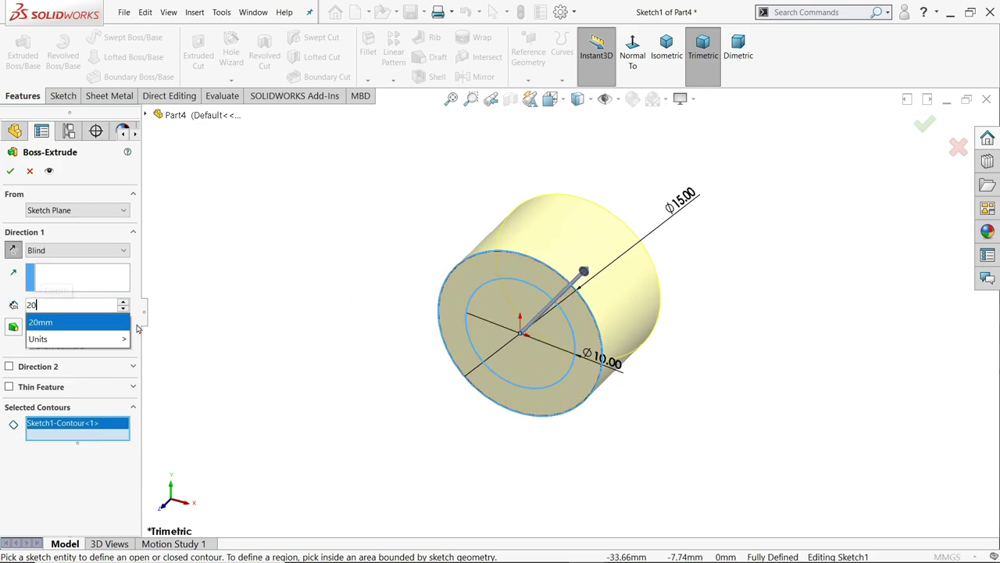
pyautogui.press('Return')
pyautogui.scroll(2, 645, 289)
pyautogui.scroll(-2, 644, 290)
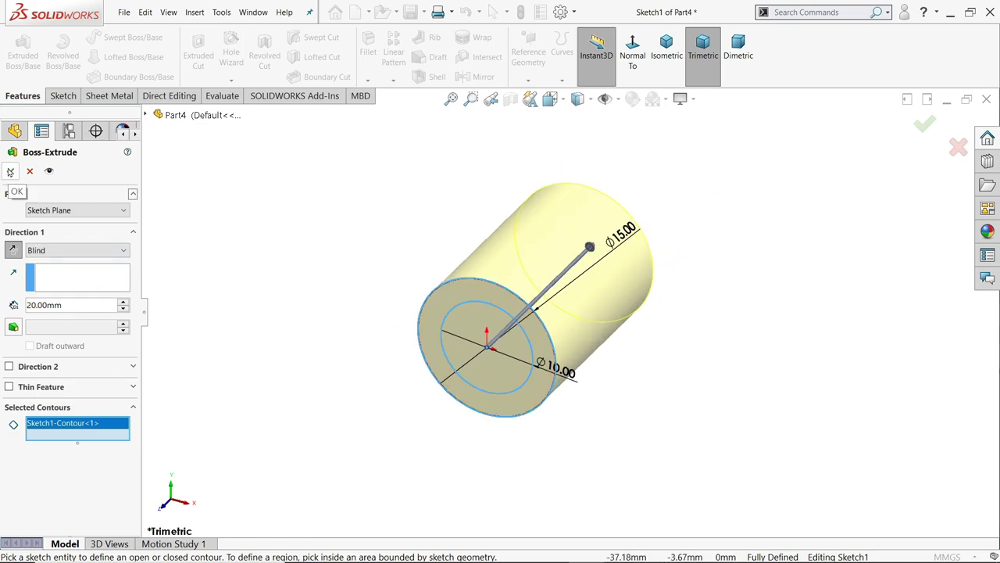
pyautogui.click(10, 171)
# Reuse Sketch1 to extrude only the inner Ø10 circle 100 mm in the reversed direction.
pyautogui.click(6, 312)
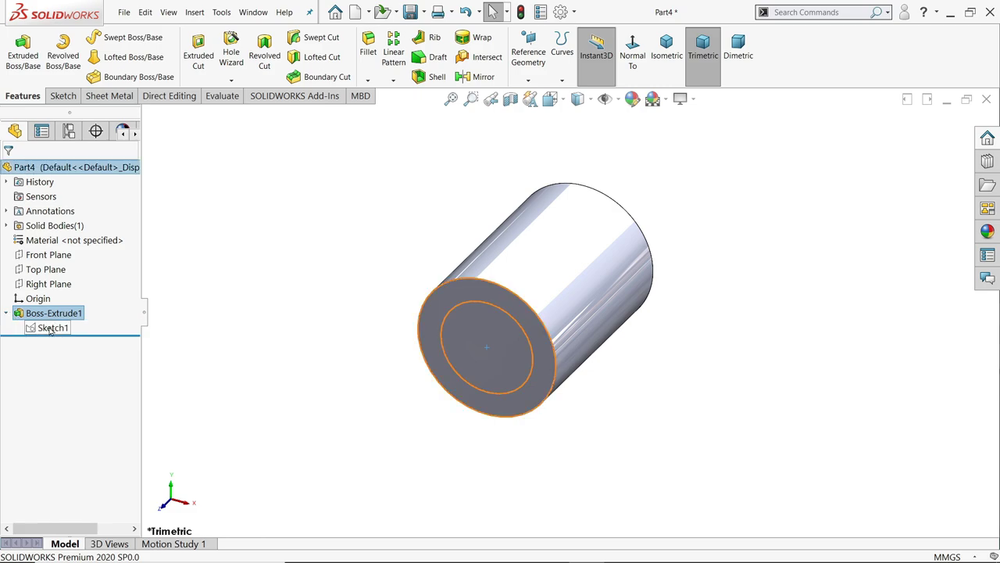
pyautogui.click(33, 329)
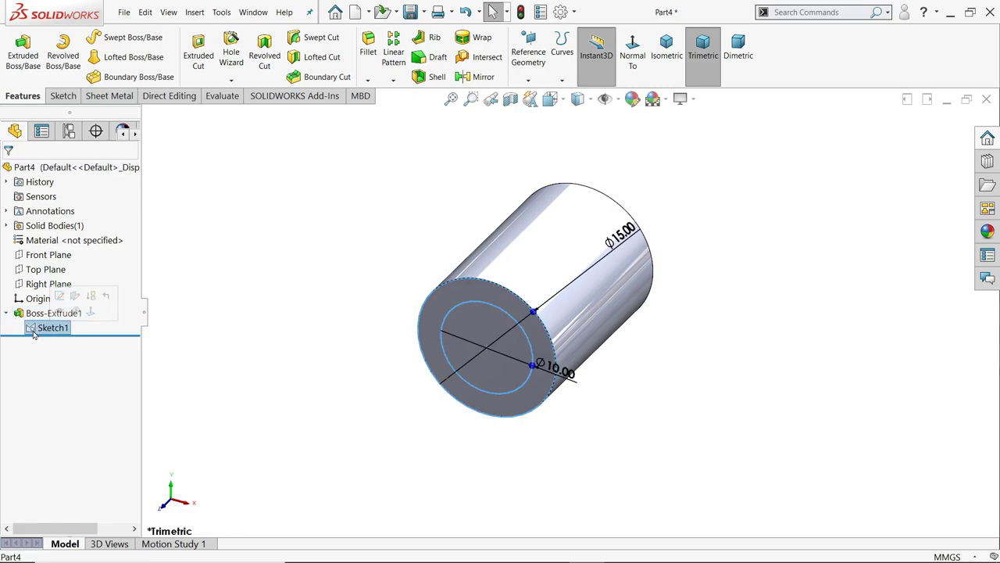
pyautogui.click(23, 52)
pyautogui.click(35, 426)
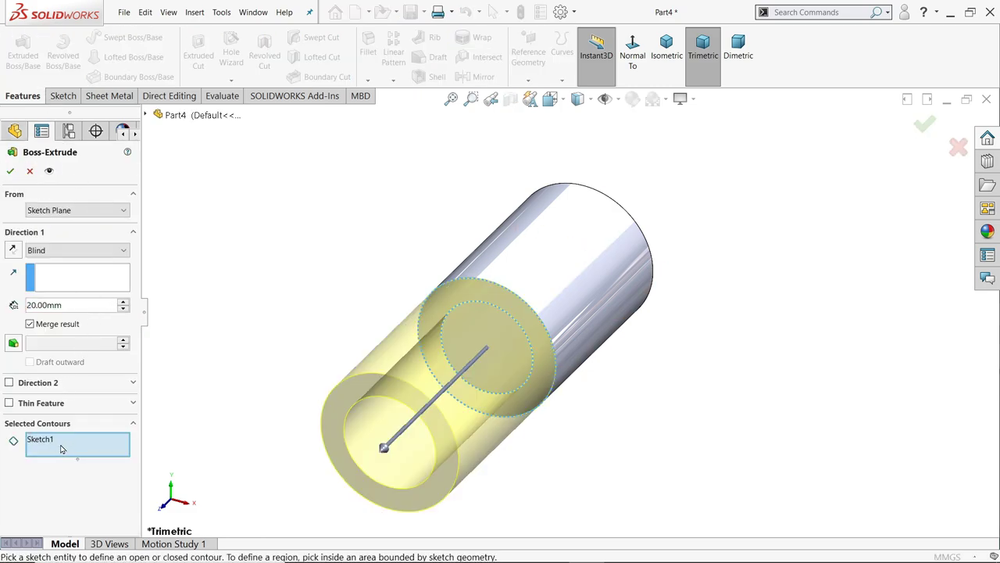
pyautogui.click(11, 250)
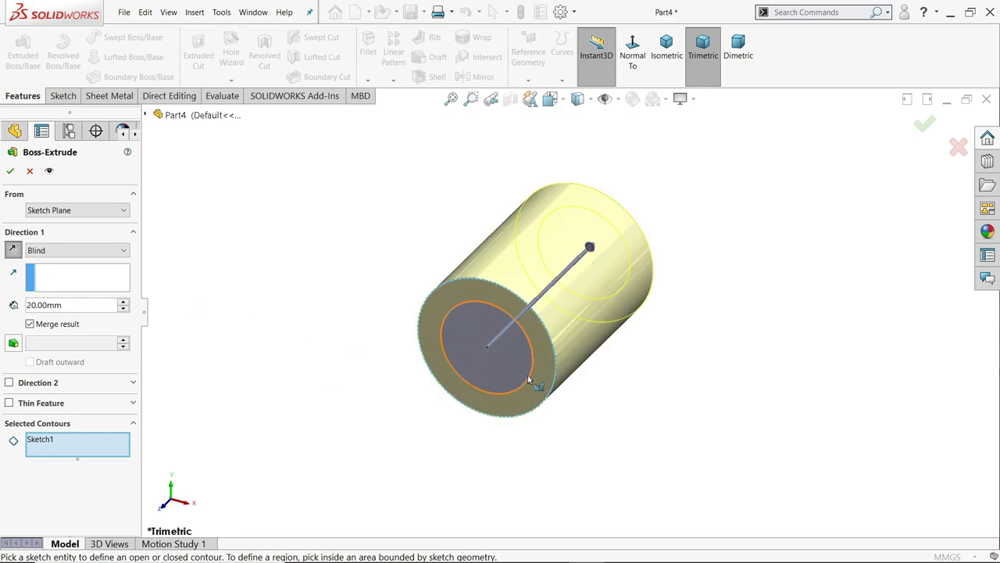
pyautogui.click(508, 367)
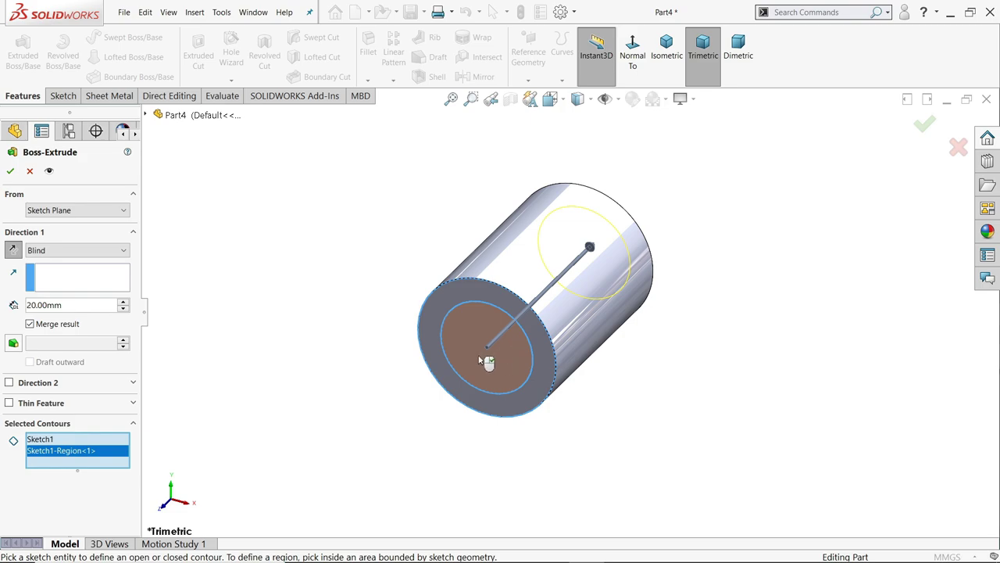
pyautogui.moveTo(71, 303); pyautogui.dragTo(25, 305)
pyautogui.write('100')
pyautogui.press('Return')
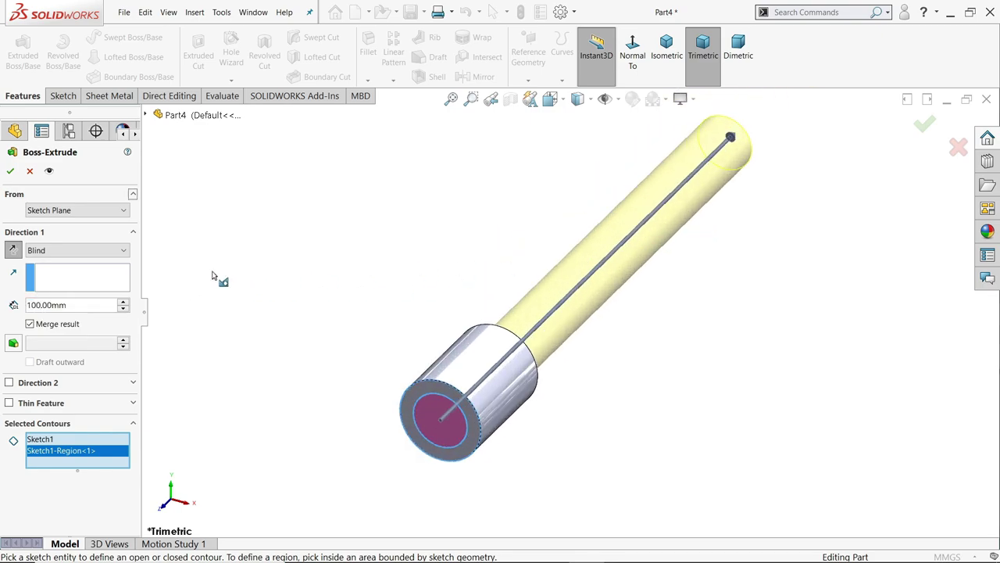
pyautogui.click(10, 171)
# Sketch an 8 mm diameter circle on the Right Plane over the screw head.
pyautogui.scroll(2, 395, 312)
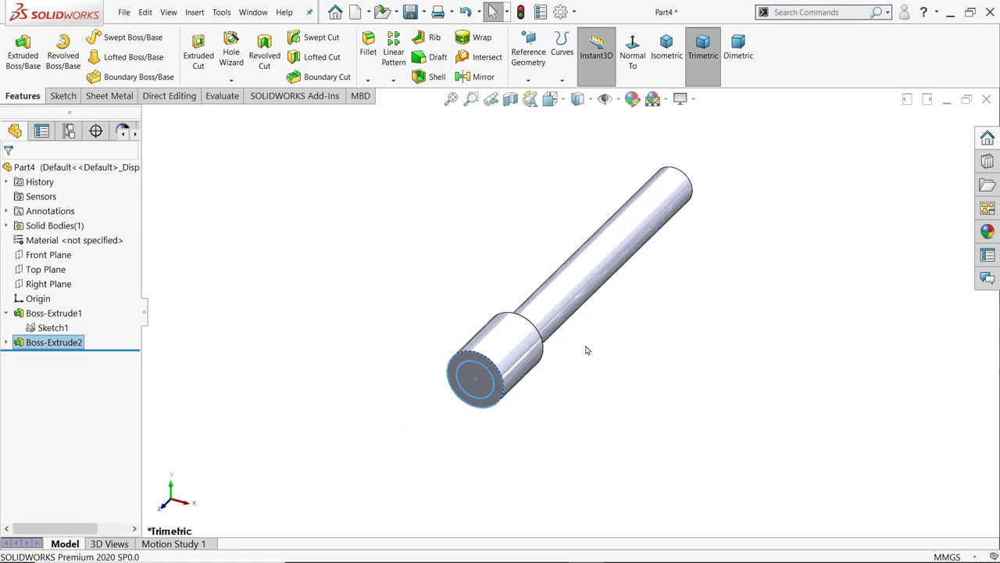
pyautogui.scroll(-5, 584, 349)
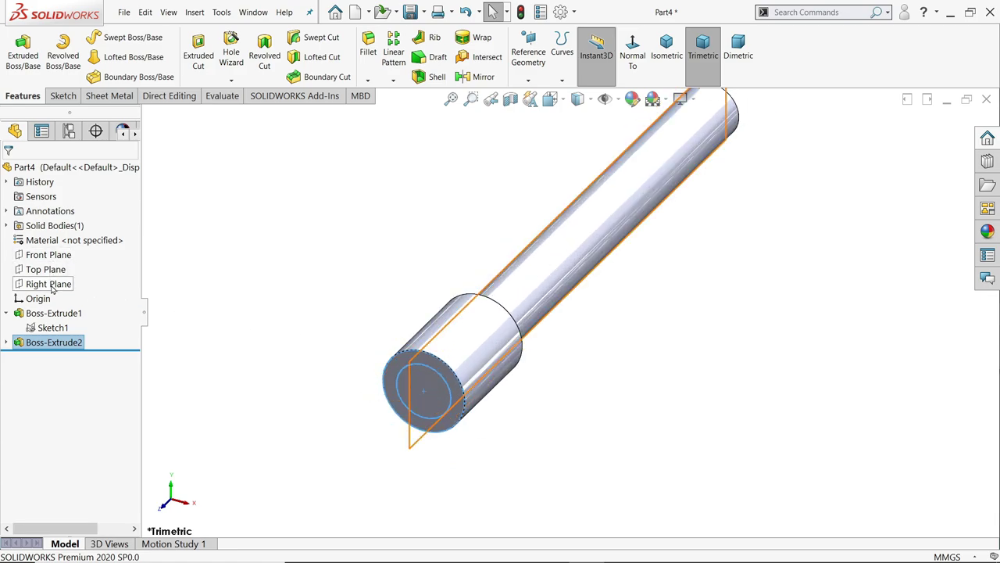
pyautogui.click(52, 285)
pyautogui.click(63, 267)
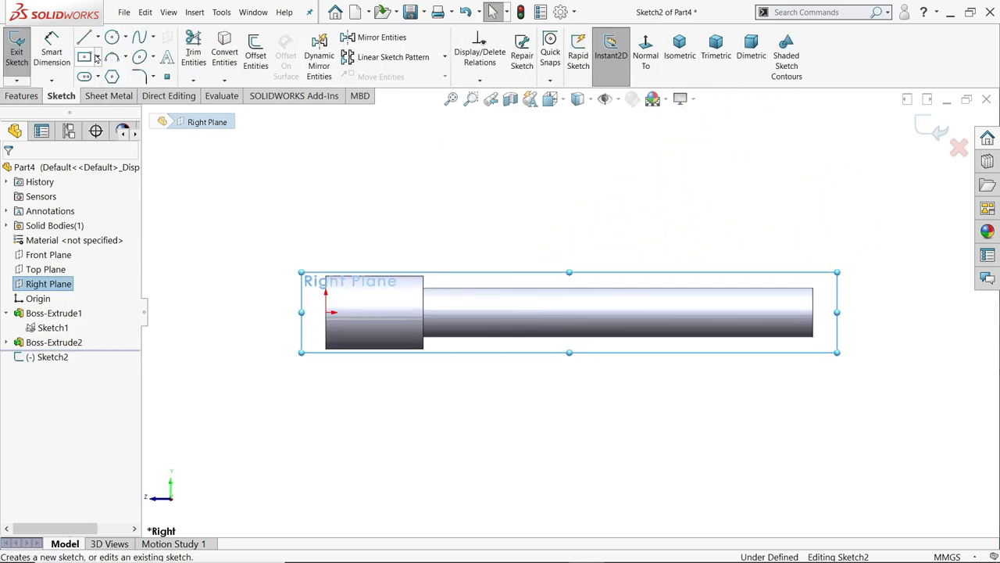
pyautogui.click(112, 37)
pyautogui.scroll(-2, 381, 330)
pyautogui.scroll(-2, 407, 317)
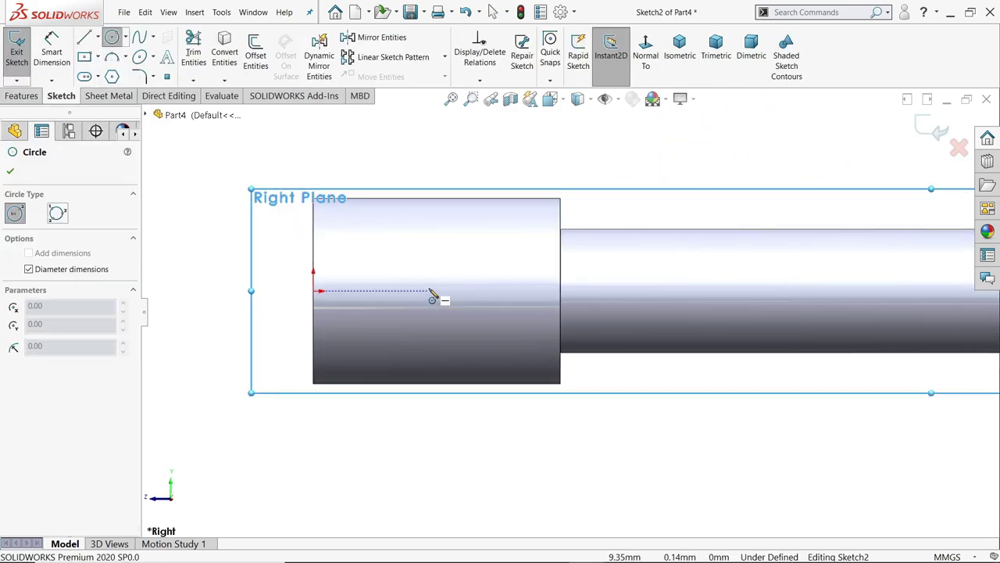
pyautogui.click(429, 291)
pyautogui.write('8')
pyautogui.press('Return')
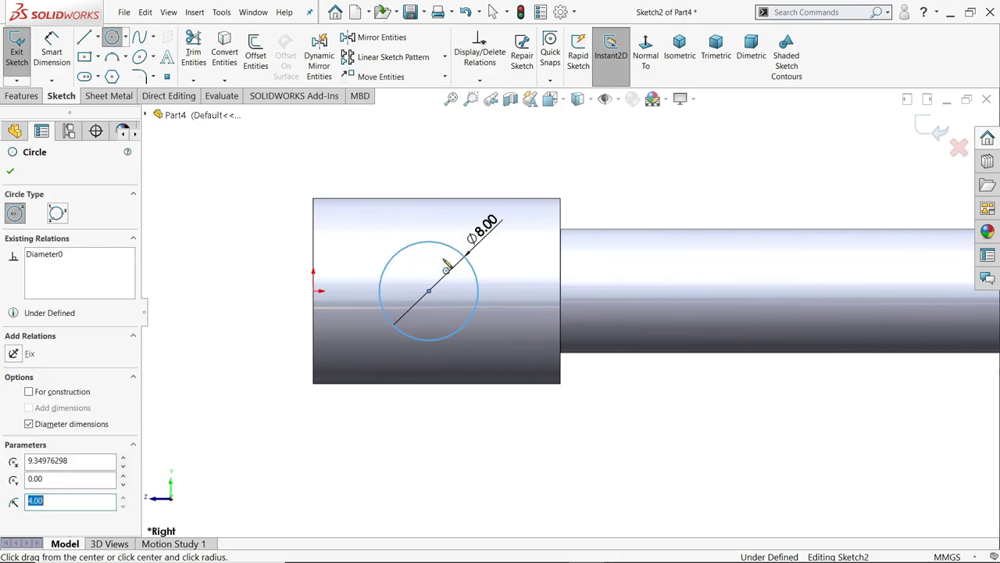
pyautogui.press('Escape')
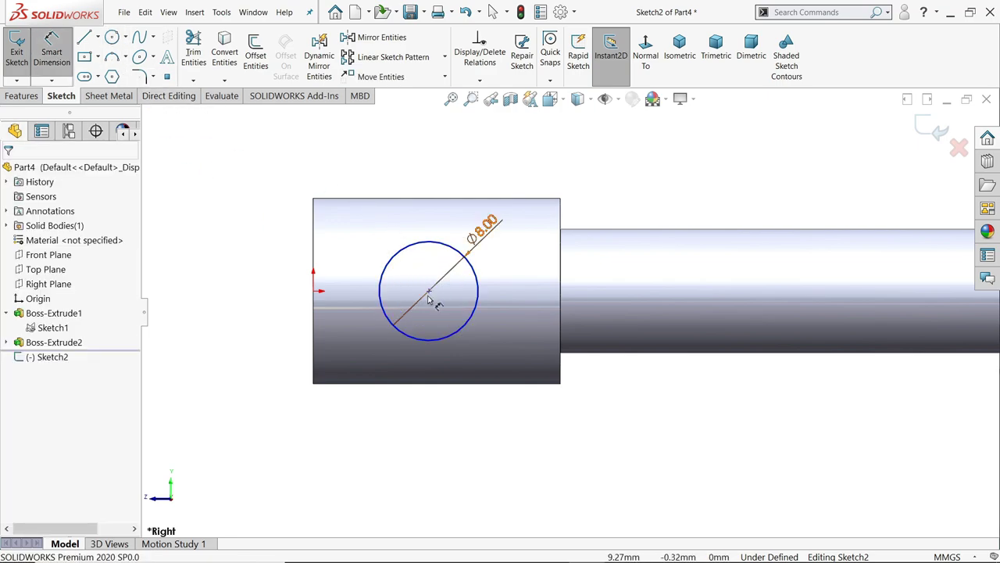
# Dimension the circle centre 10 mm horizontally from the origin.
pyautogui.click(429, 291)
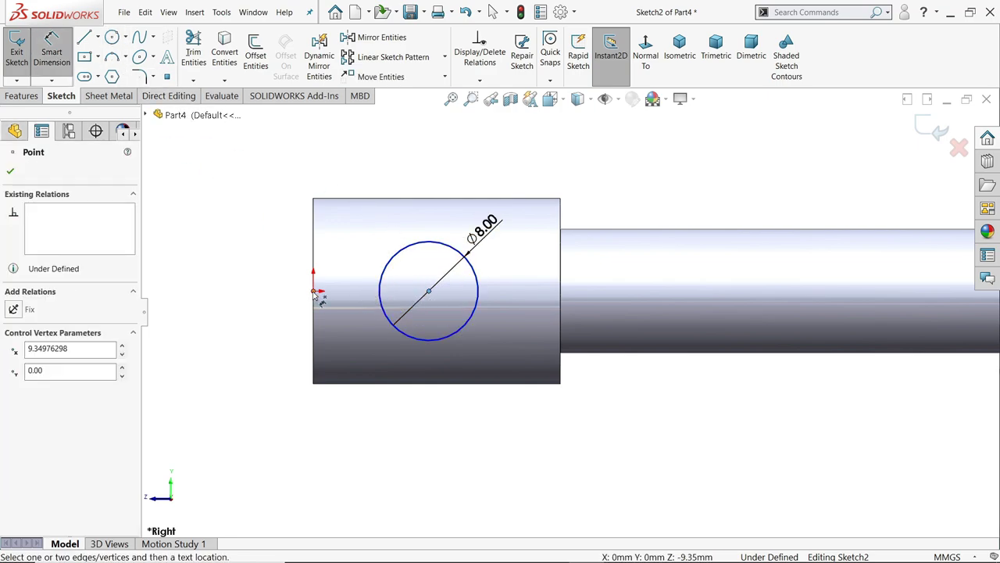
pyautogui.click(314, 291)
pyautogui.click(372, 154)
pyautogui.write('10')
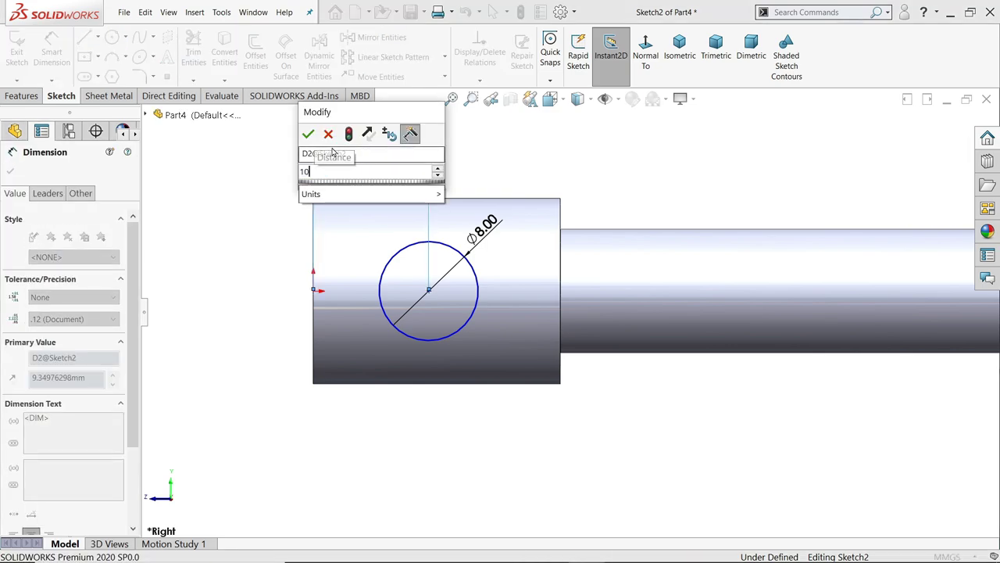
pyautogui.click(308, 133)
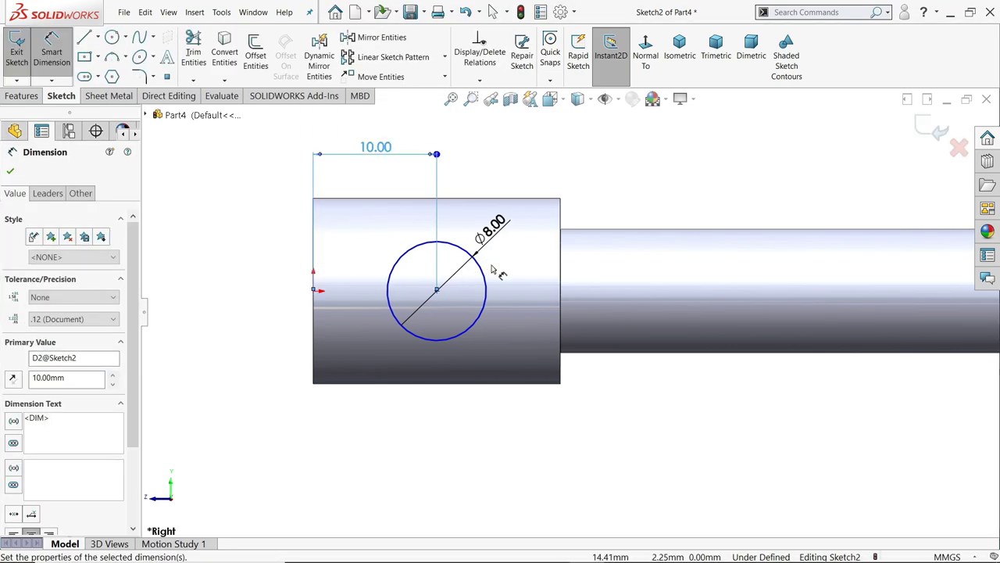
pyautogui.click(10, 170)
# Add a Horizontal relation between the circle centre and the origin.
pyautogui.scroll(-2, 543, 327)
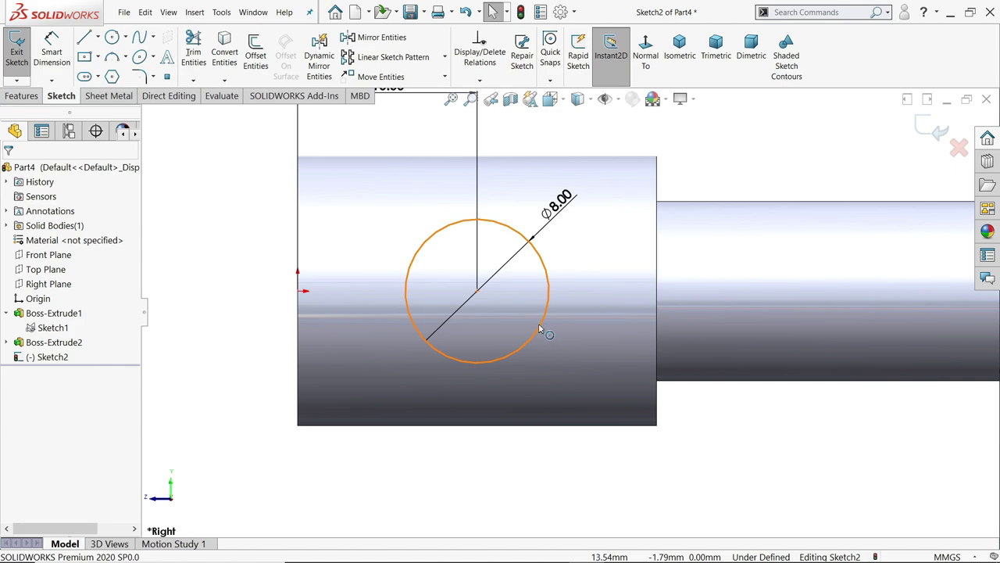
pyautogui.click(476, 292)
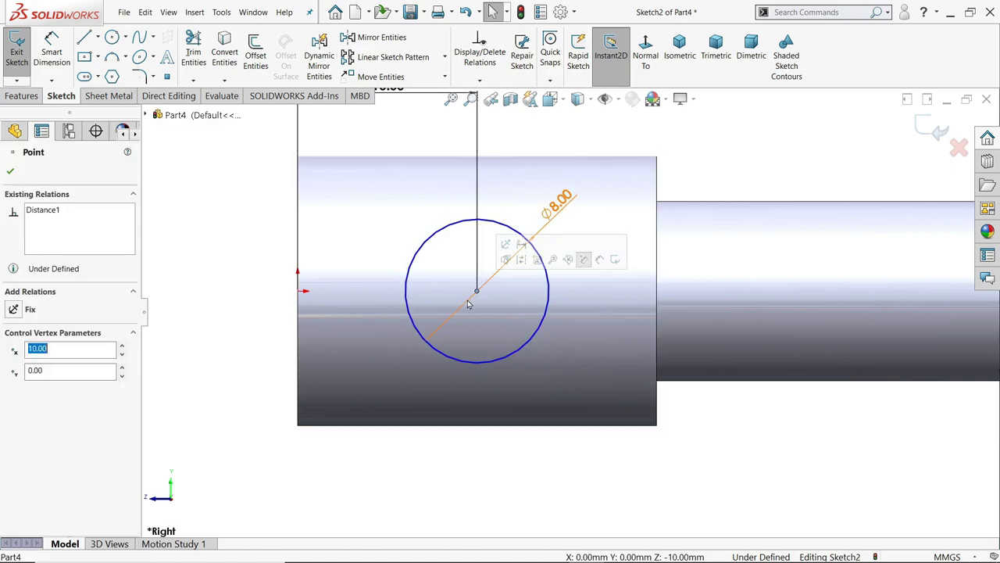
pyautogui.keyDown('ctrl'); pyautogui.click(299, 291); pyautogui.keyUp('ctrl')
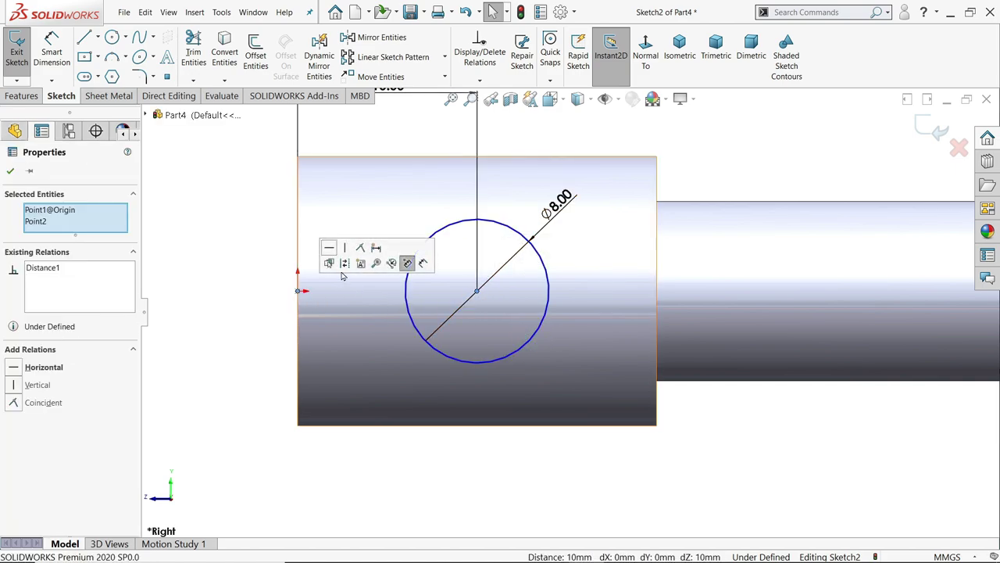
pyautogui.click(329, 248)
pyautogui.click(250, 239)
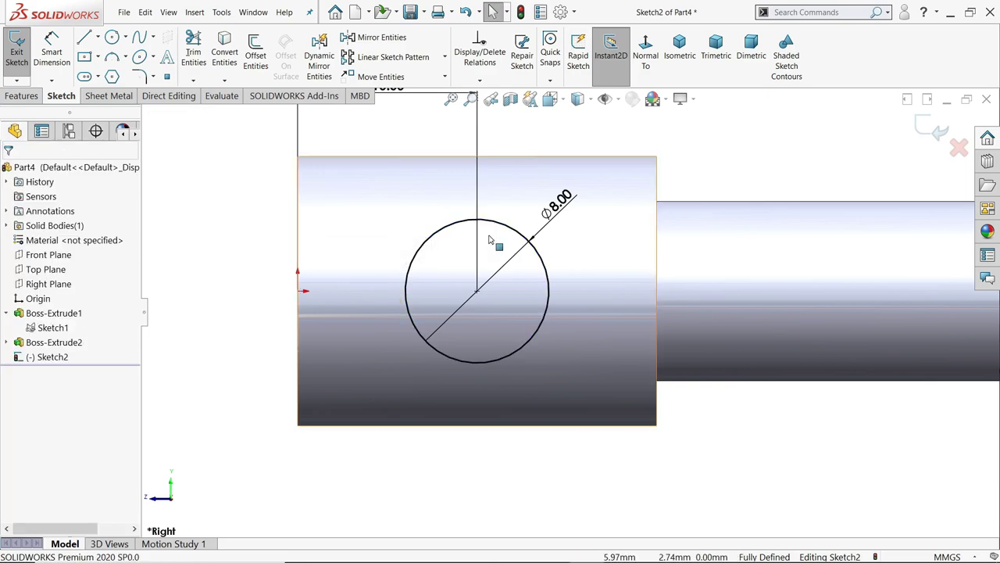
pyautogui.click(677, 56)
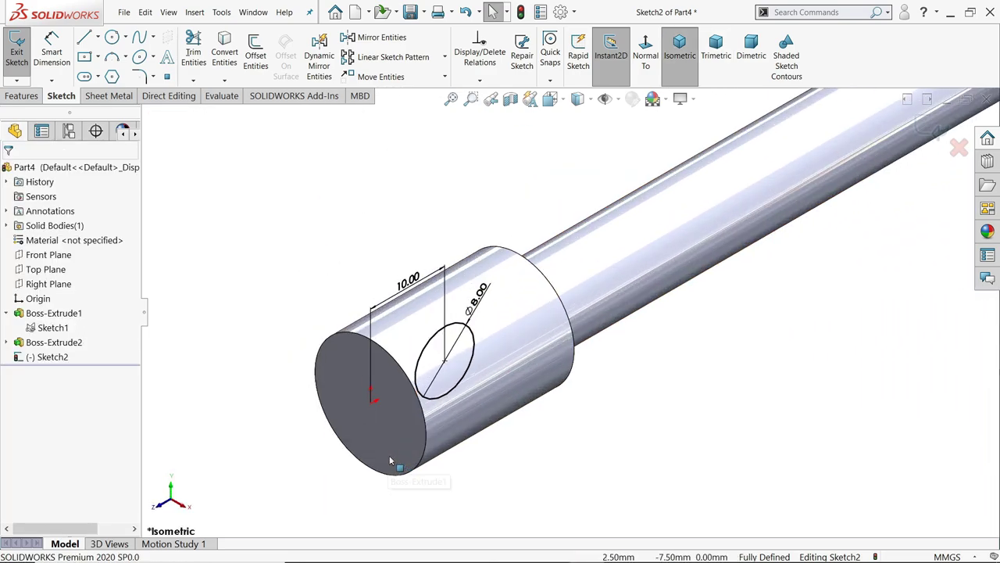
# Extruded-cut the Ø8 circle Through All - Both to pierce the cross hole.
pyautogui.click(21, 95)
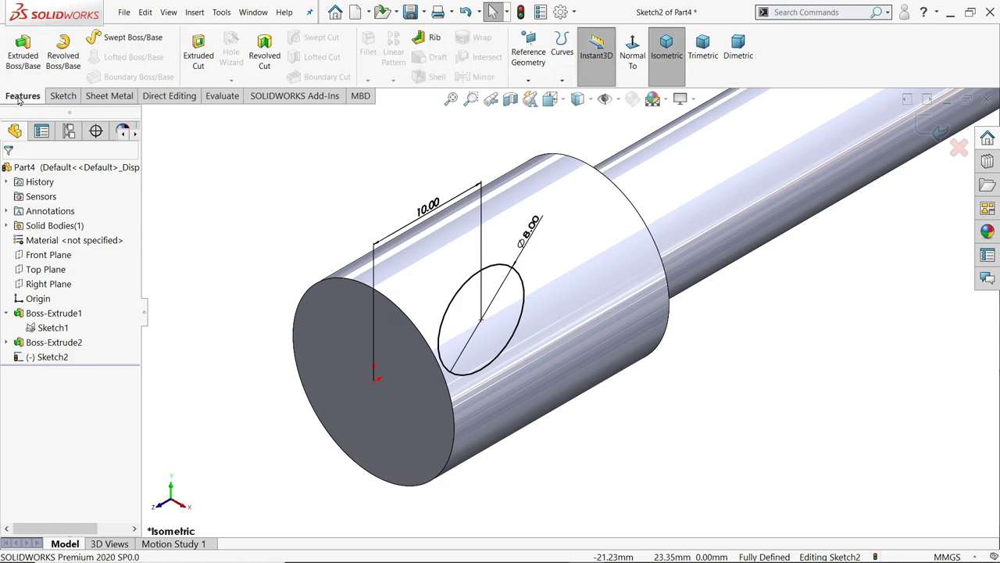
pyautogui.click(198, 51)
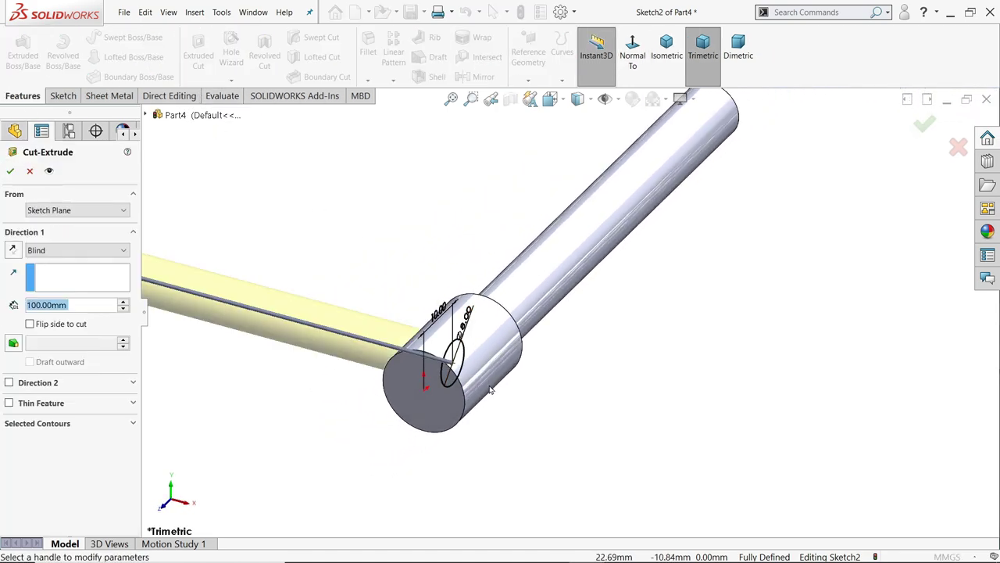
pyautogui.click(46, 251)
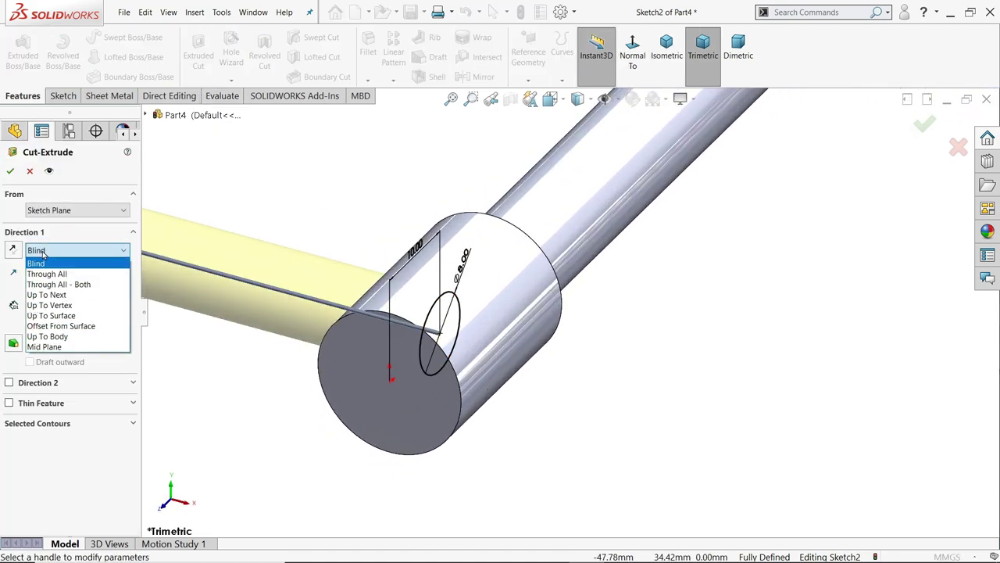
pyautogui.click(69, 284)
pyautogui.moveTo(288, 352)
pyautogui.mouseDown(button='middle')
pyautogui.moveTo(415, 389)
pyautogui.moveTo(314, 340)
pyautogui.mouseUp(button='middle')
pyautogui.scroll(-2, 536, 320)
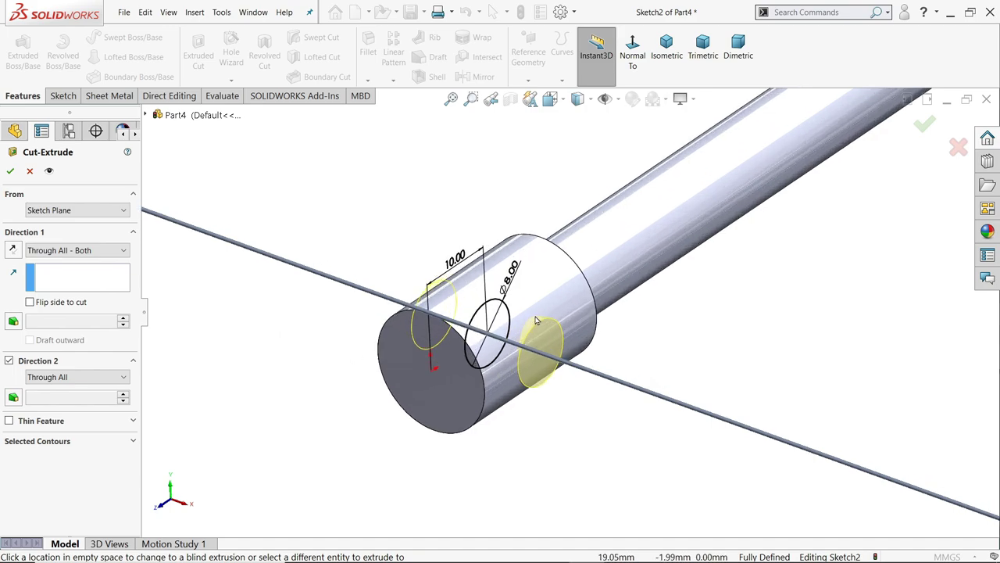
pyautogui.scroll(-1, 536, 321)
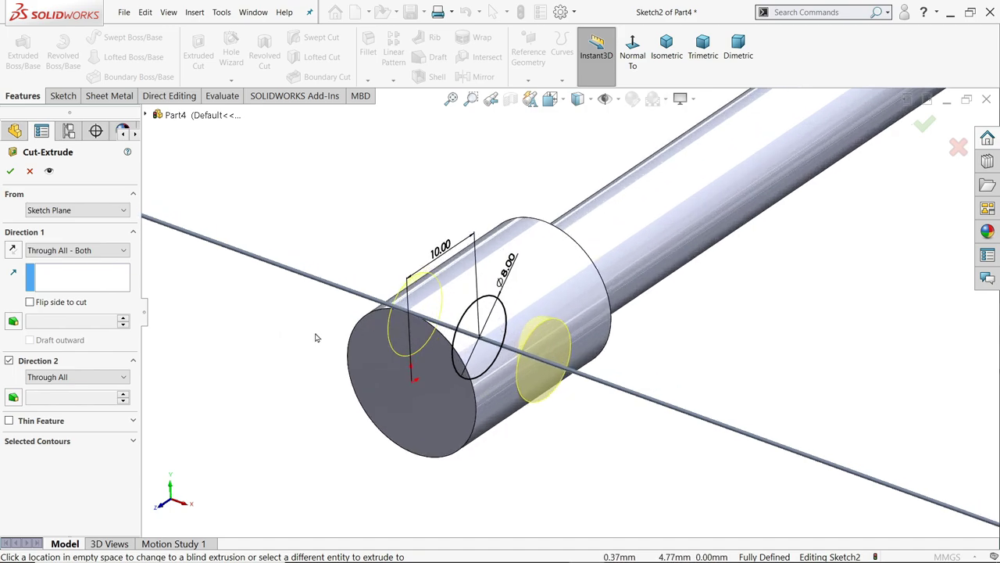
pyautogui.click(9, 172)
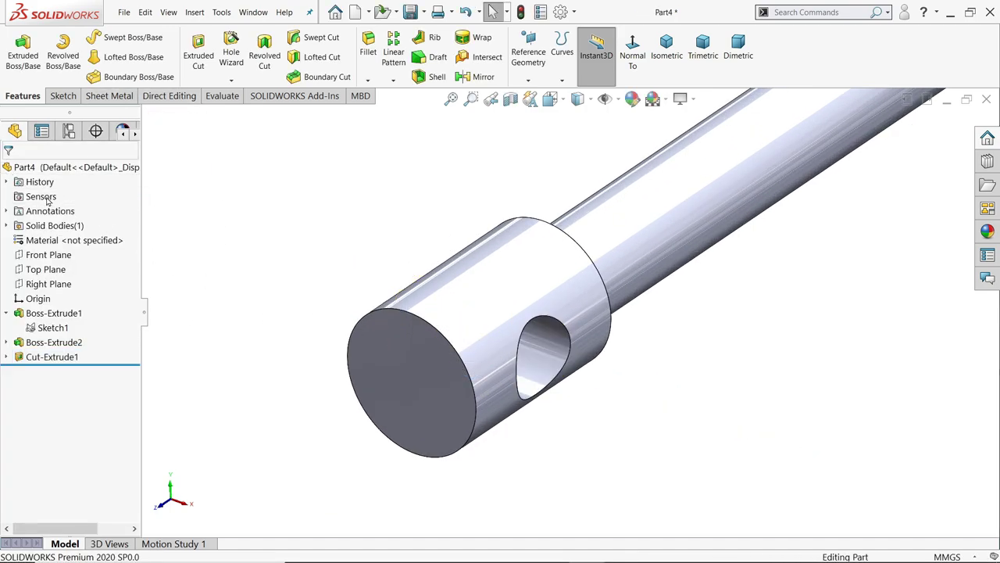
# Fillet the end face's outer circular edge with a 2 mm radius.
pyautogui.click(368, 48)
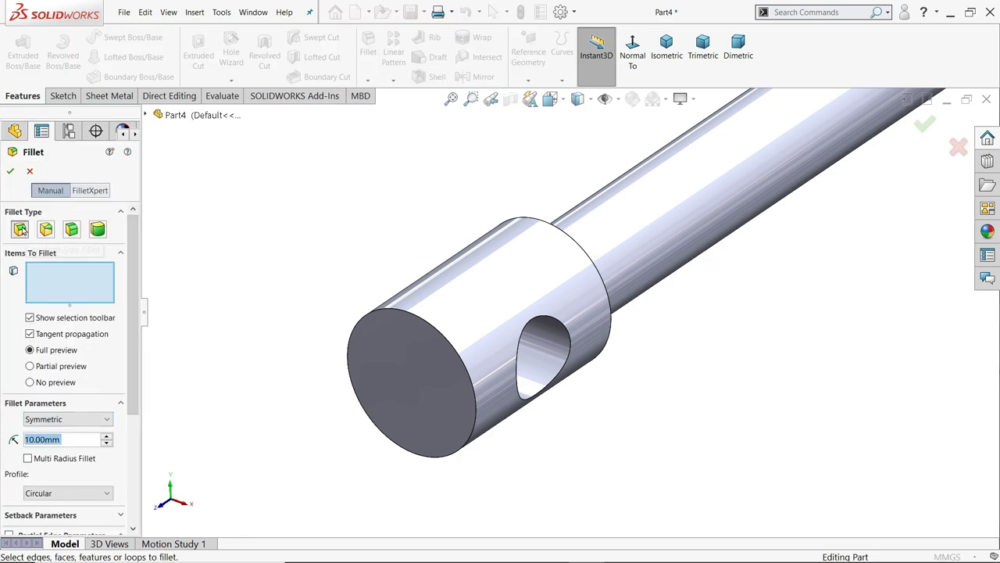
pyautogui.write('1')
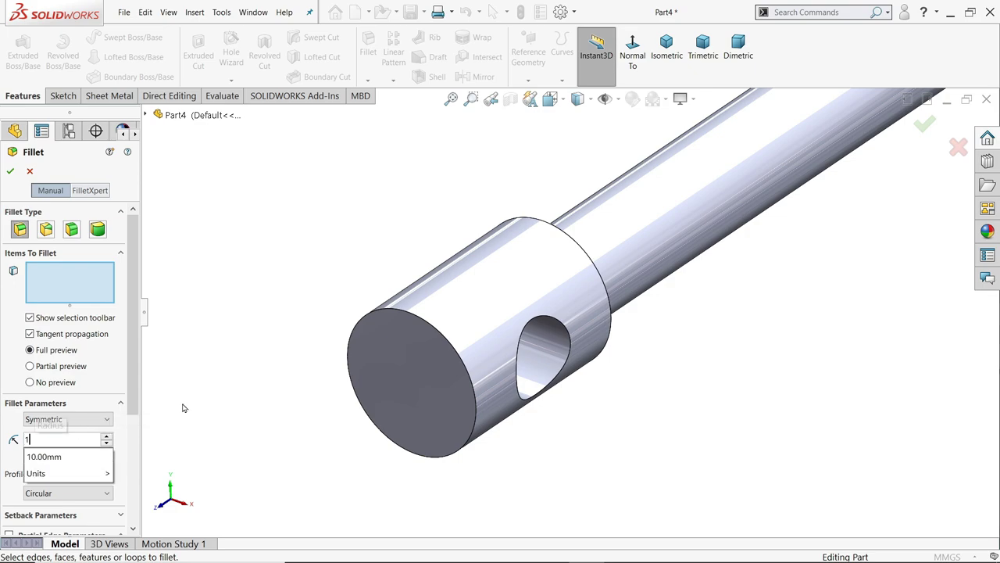
pyautogui.press('Return')
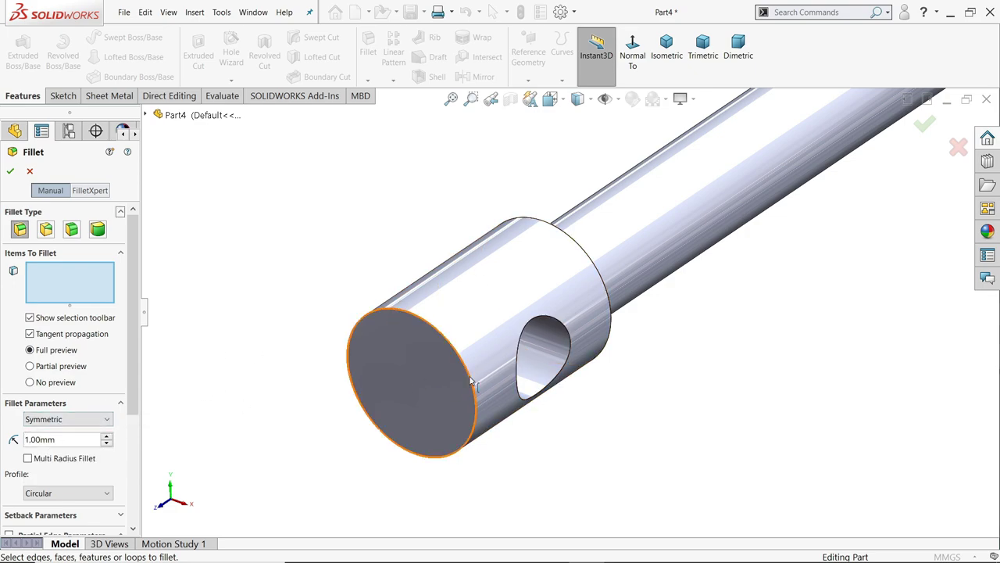
pyautogui.click(471, 381)
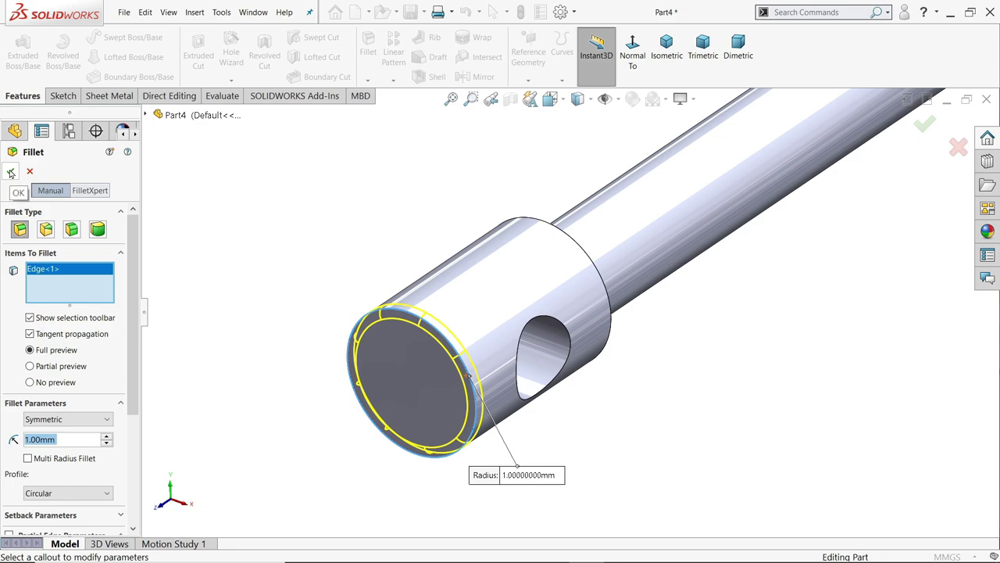
pyautogui.write('2')
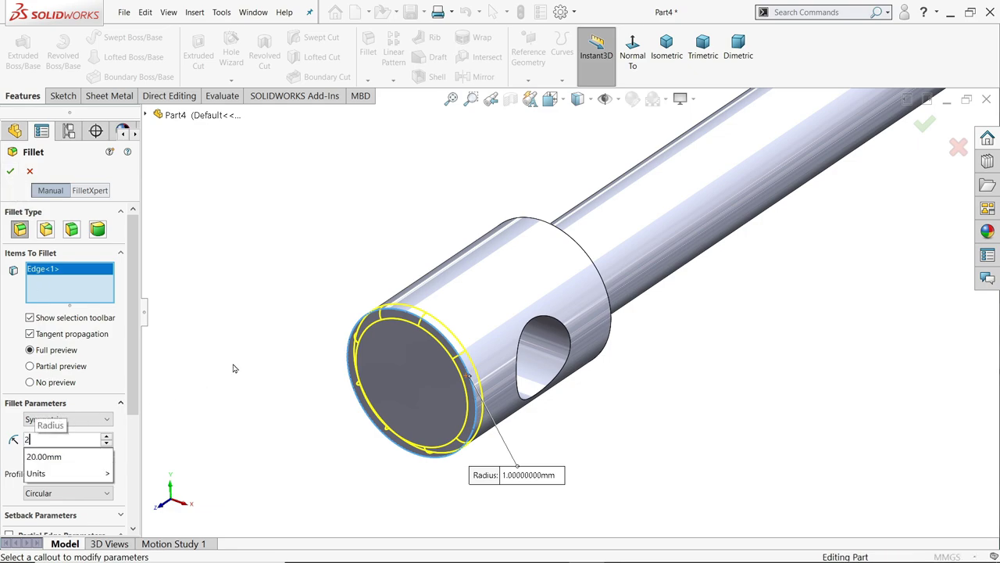
pyautogui.press('Return')
pyautogui.click(10, 170)
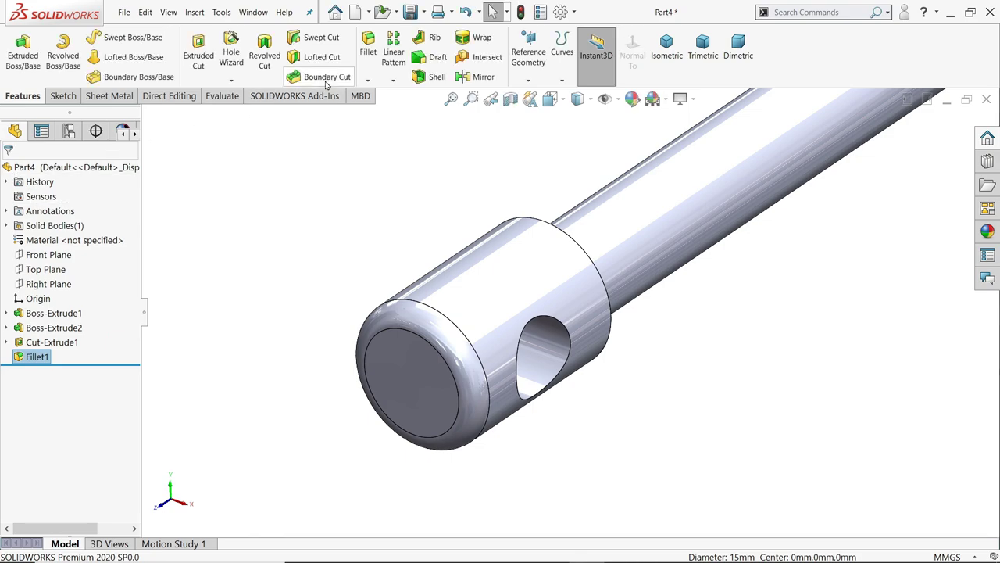
# Add a 1 mm fillet on the edge where the shank meets the head.
pyautogui.click(366, 60)
pyautogui.moveTo(315, 261); pyautogui.dragTo(233, 260, button='middle')
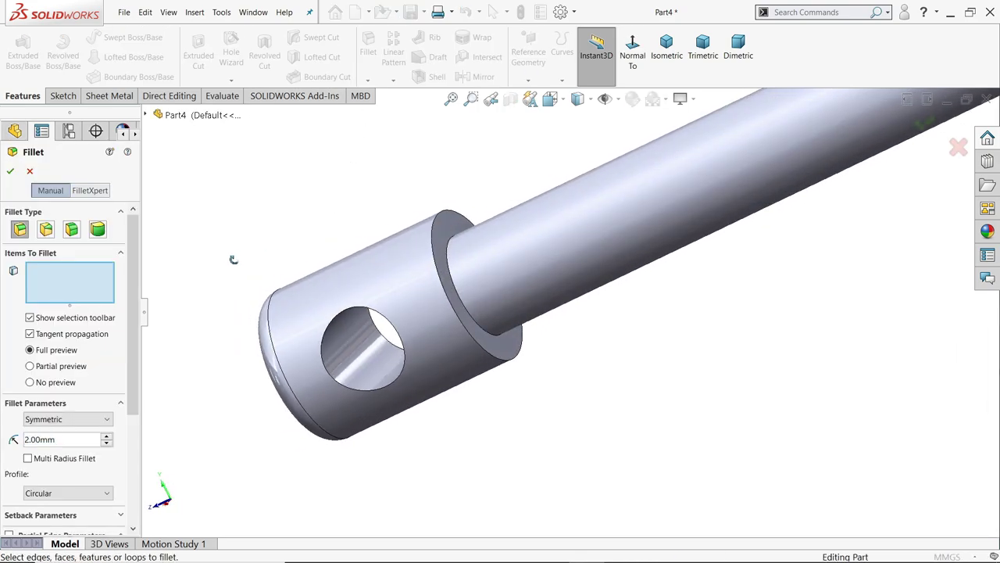
pyautogui.doubleClick(28, 441)
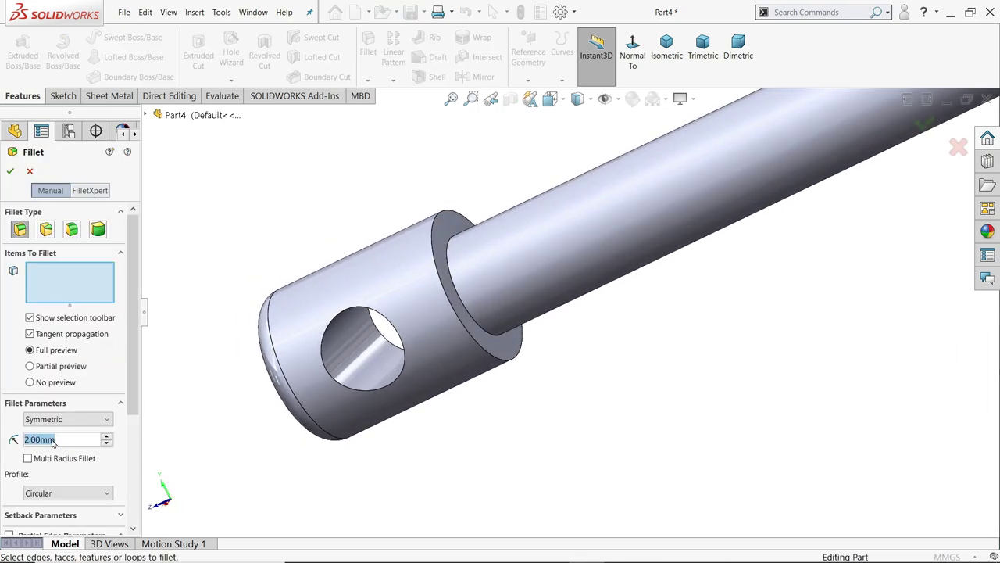
pyautogui.write('1')
pyautogui.press('Return')
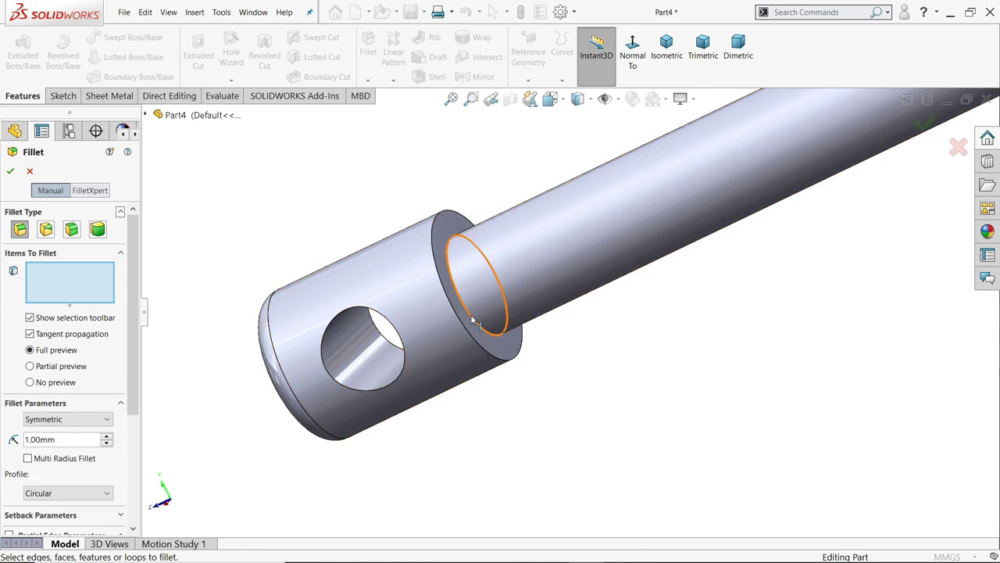
pyautogui.click(472, 321)
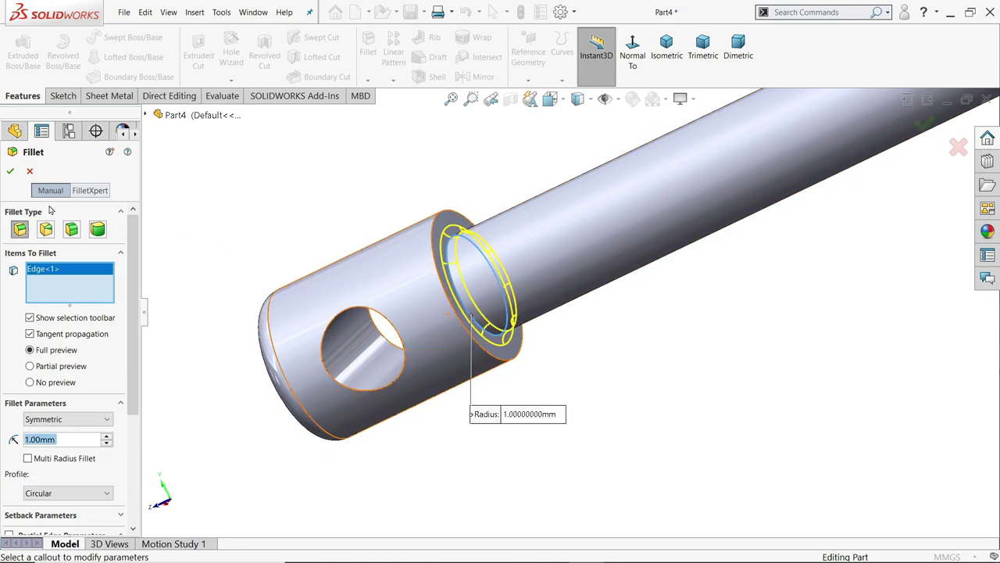
pyautogui.click(11, 172)
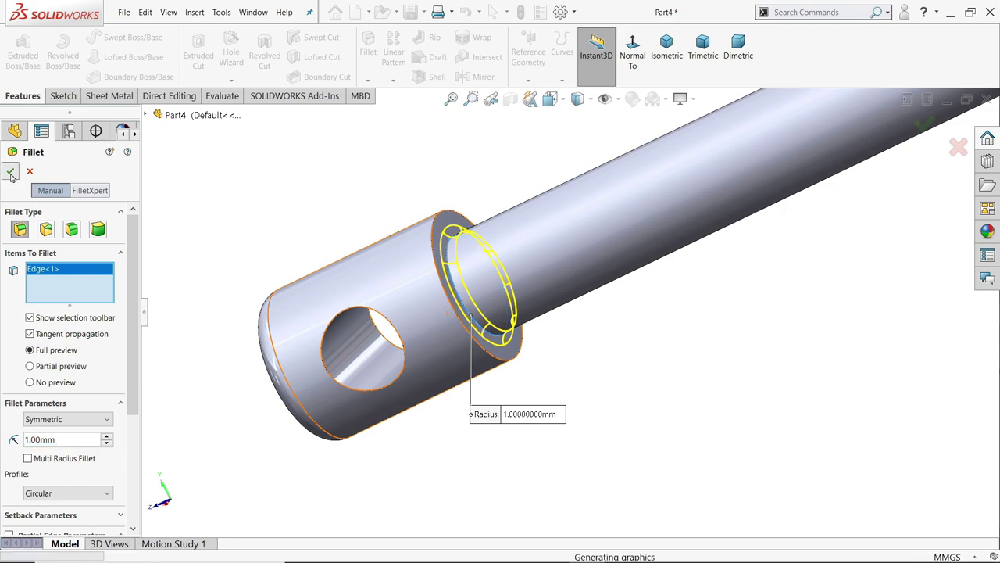
# Round the shaft's free end face with a 5 mm fillet.
pyautogui.scroll(3, 424, 248)
pyautogui.scroll(-2, 755, 229)
pyautogui.scroll(-1, 755, 229)
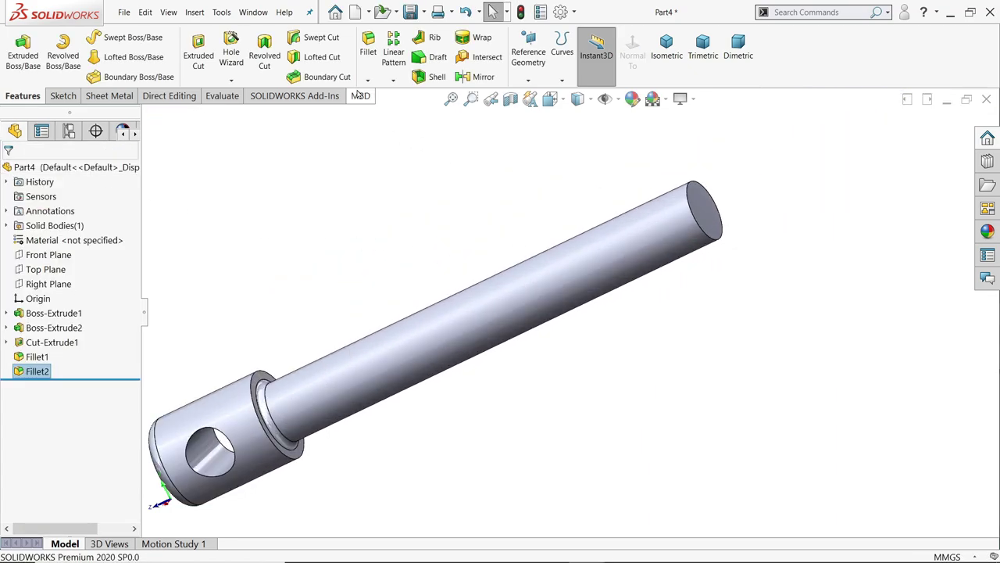
pyautogui.click(368, 47)
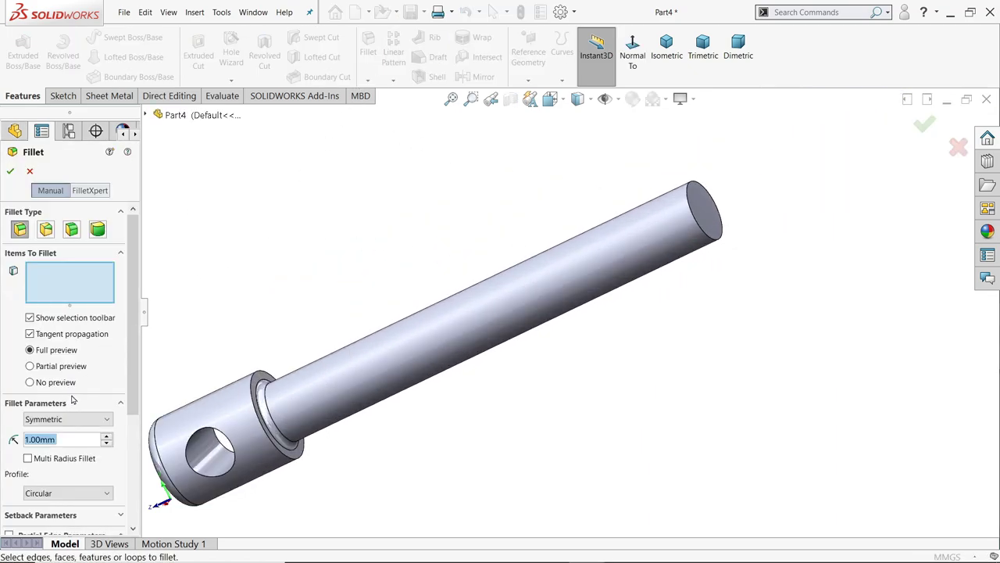
pyautogui.write('5')
pyautogui.press('Return')
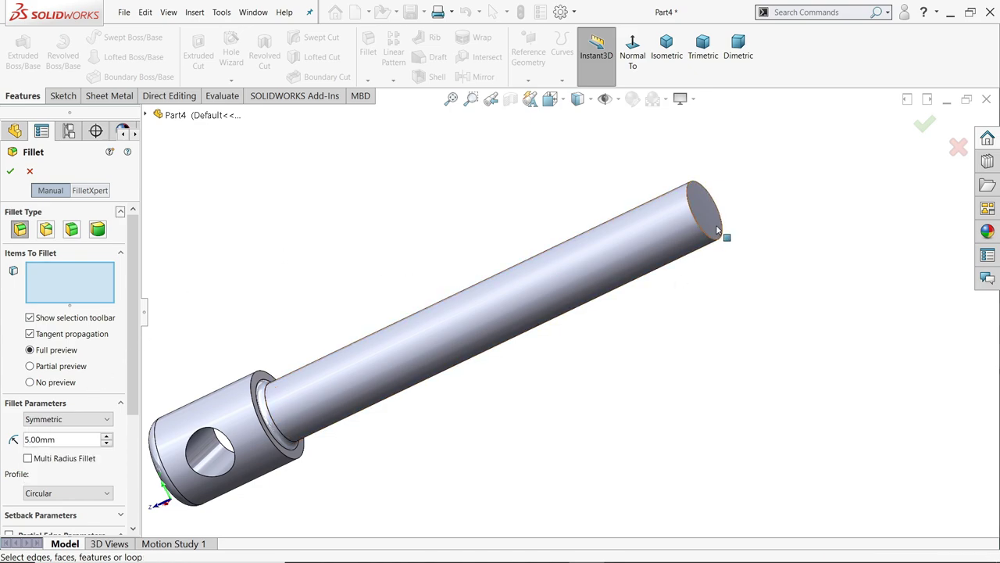
pyautogui.click(717, 230)
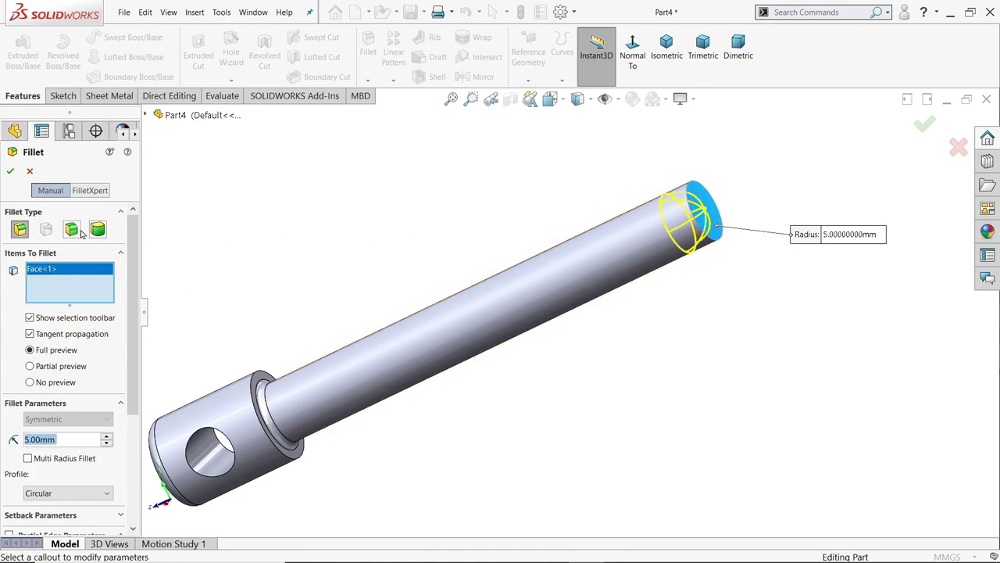
pyautogui.click(10, 170)
pyautogui.moveTo(380, 263)
pyautogui.mouseDown(button='middle')
pyautogui.moveTo(458, 245)
pyautogui.moveTo(445, 239)
pyautogui.mouseUp(button='middle')
pyautogui.moveTo(440, 276)
pyautogui.mouseDown(button='middle')
pyautogui.moveTo(440, 356)
pyautogui.moveTo(378, 273)
pyautogui.mouseUp(button='middle')
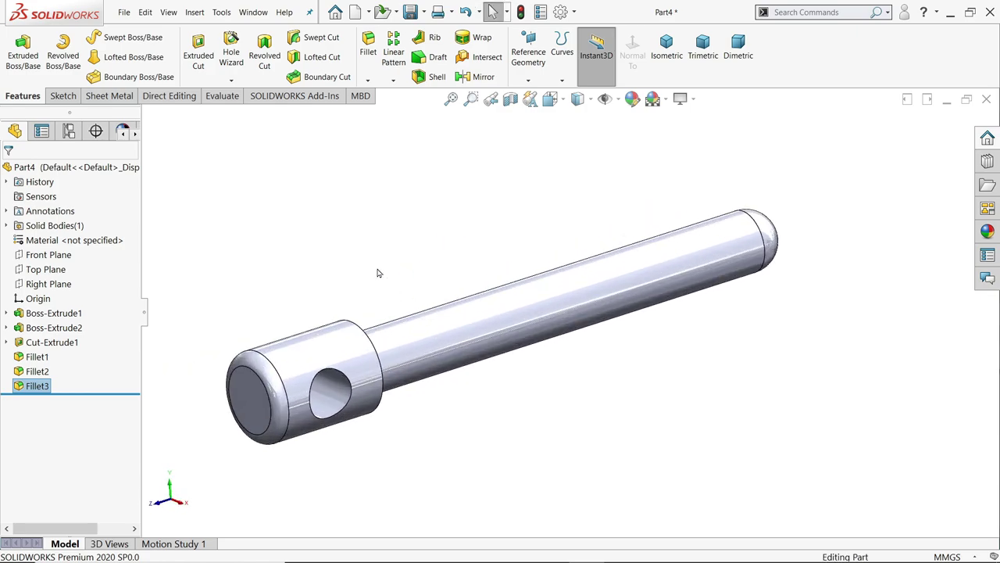
# Start a Thread feature, dismiss the profile warning, and pick the shaft's end edge.
pyautogui.click(231, 81)
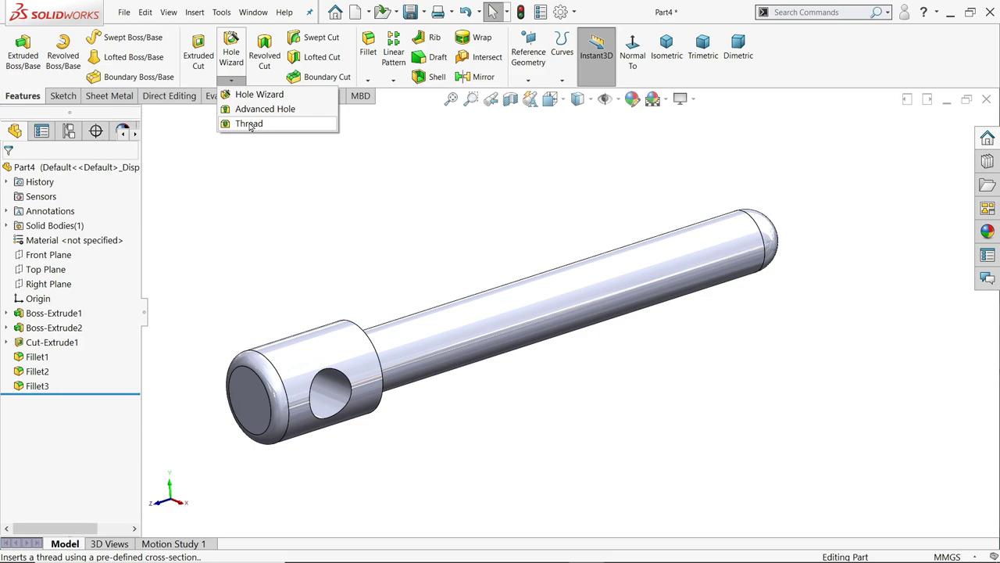
pyautogui.click(248, 123)
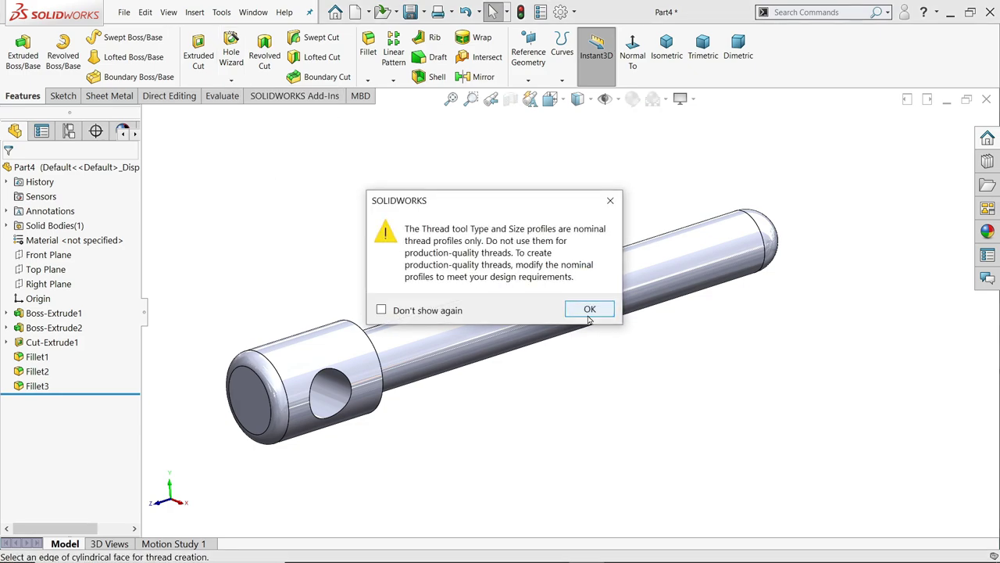
pyautogui.click(589, 309)
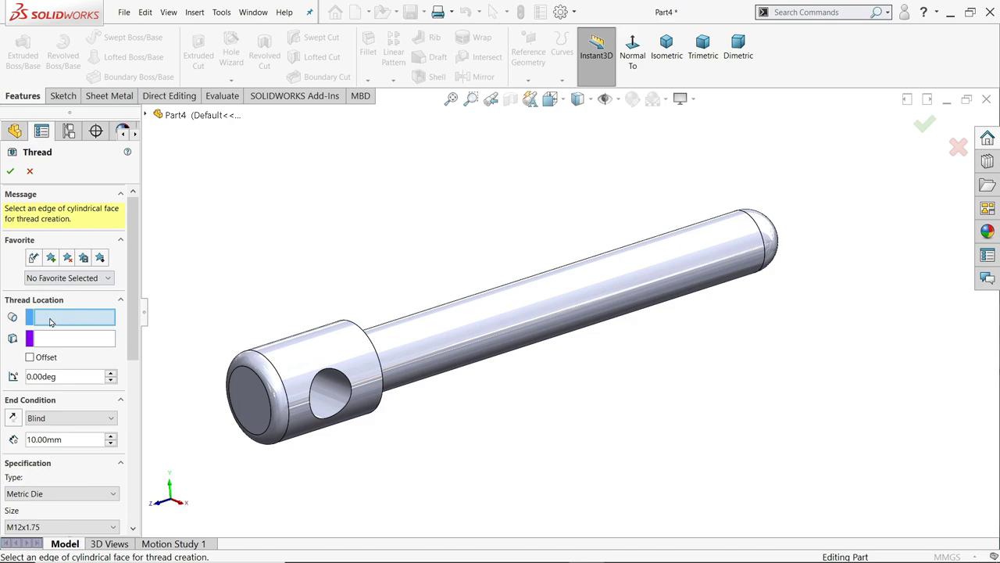
pyautogui.scroll(-2, 770, 284)
pyautogui.scroll(-2, 770, 284)
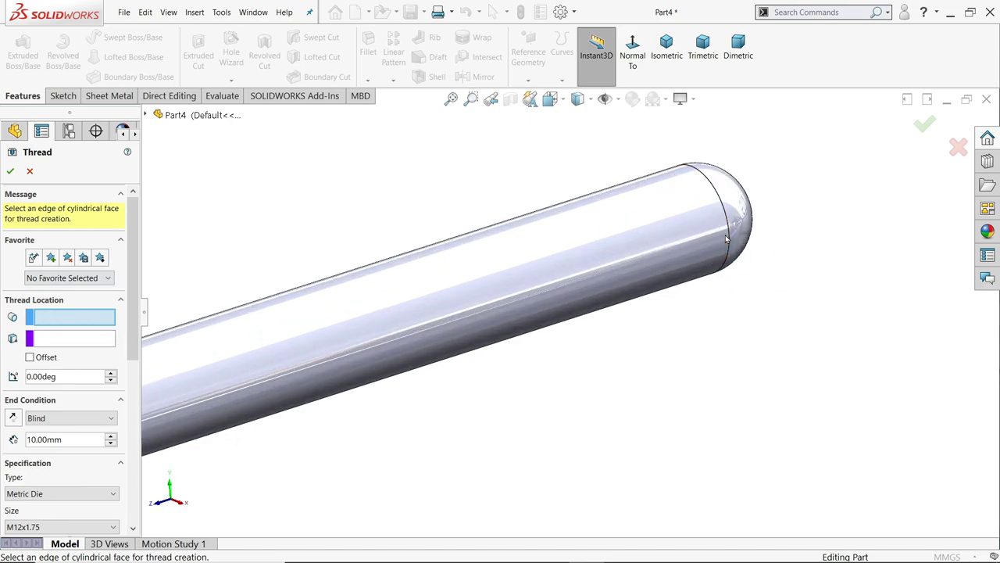
pyautogui.click(733, 247)
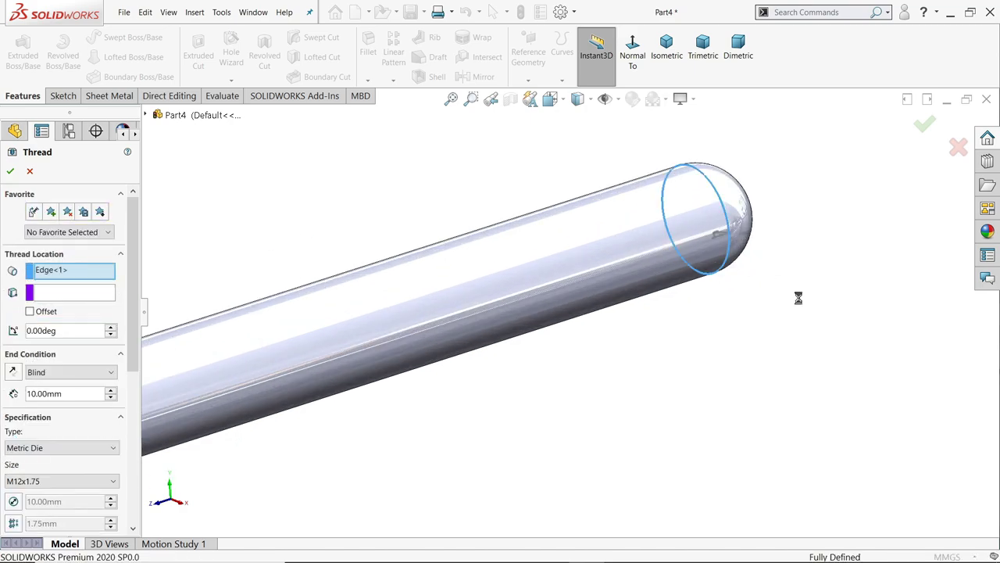
# Set the thread type to Metric Tap.
pyautogui.scroll(3, 793, 297)
pyautogui.scroll(-2, 525, 329)
pyautogui.scroll(-1, 573, 322)
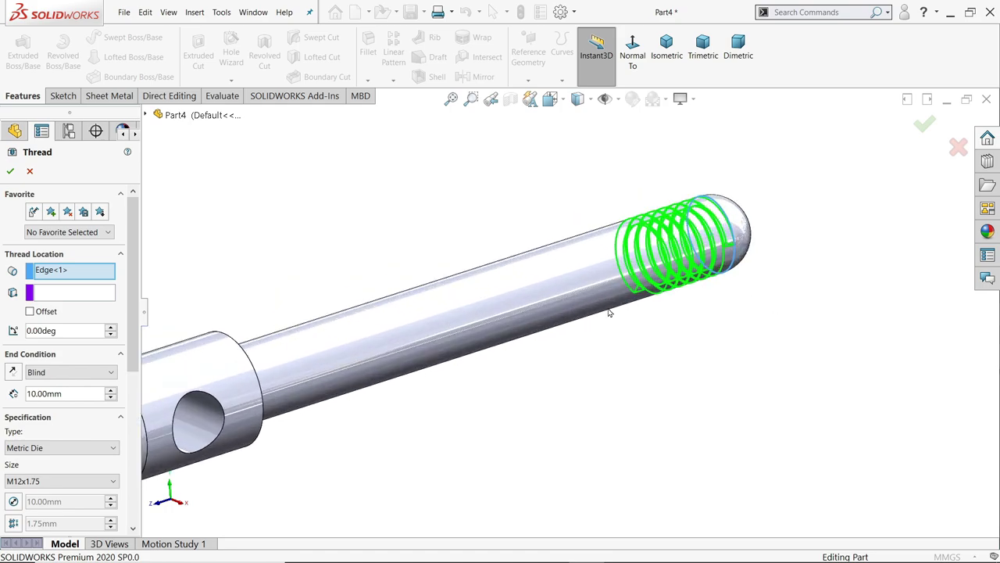
pyautogui.scroll(-1, 70, 337)
pyautogui.scroll(-2, 71, 337)
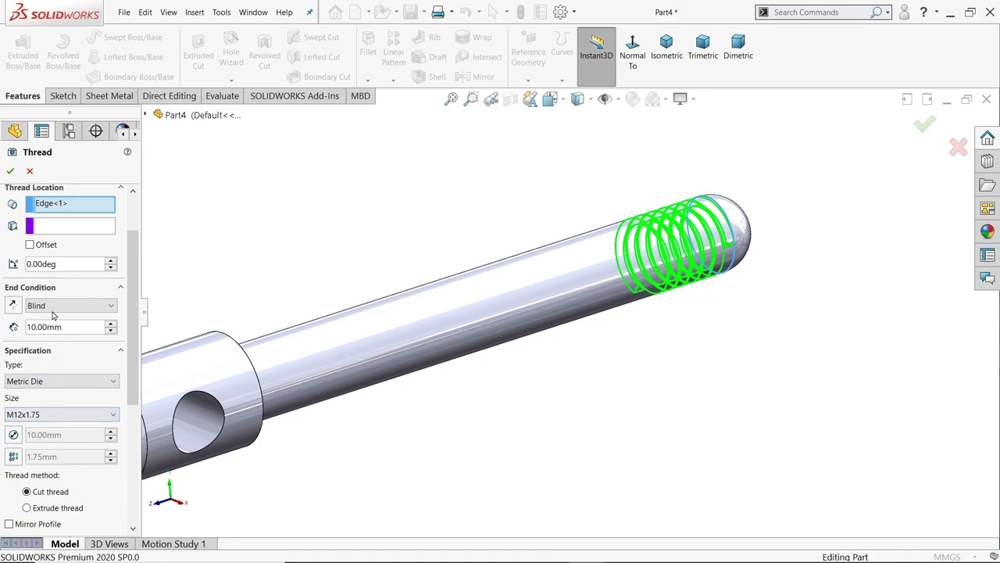
pyautogui.click(50, 380)
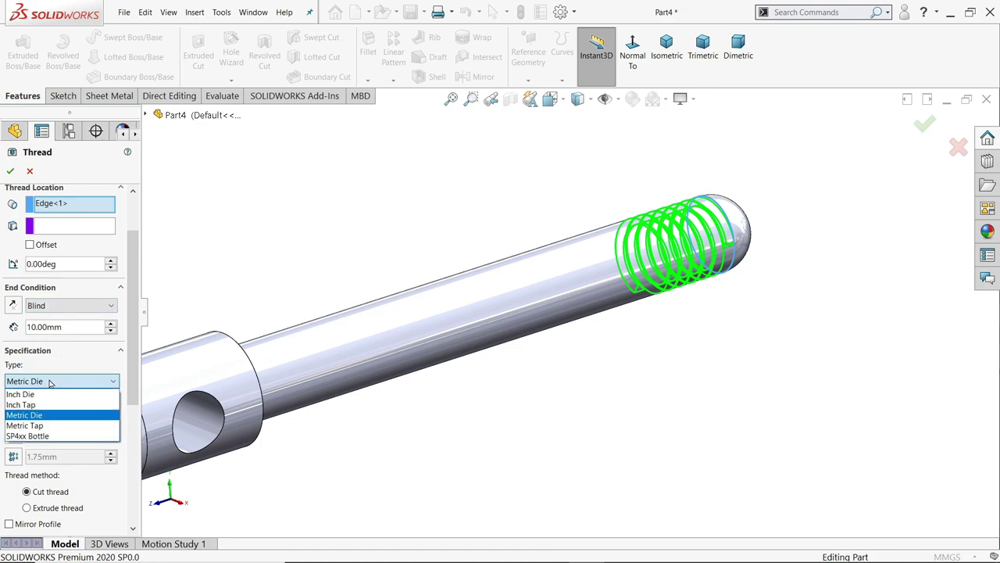
pyautogui.click(39, 426)
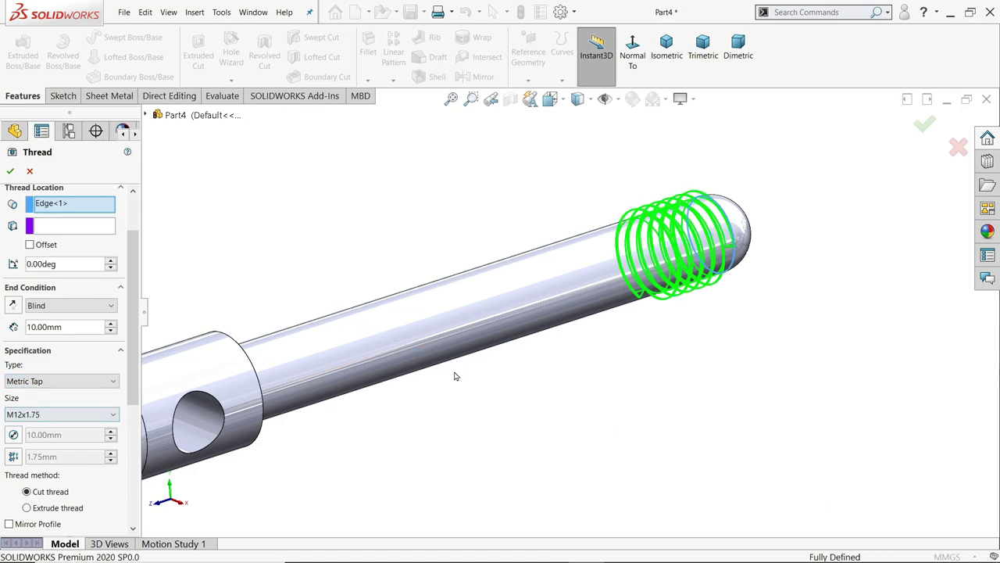
# Keep size M12x1.75 for now and set the Blind thread length to 60 mm.
pyautogui.scroll(2, 732, 312)
pyautogui.scroll(-2, 611, 294)
pyautogui.scroll(-2, 629, 350)
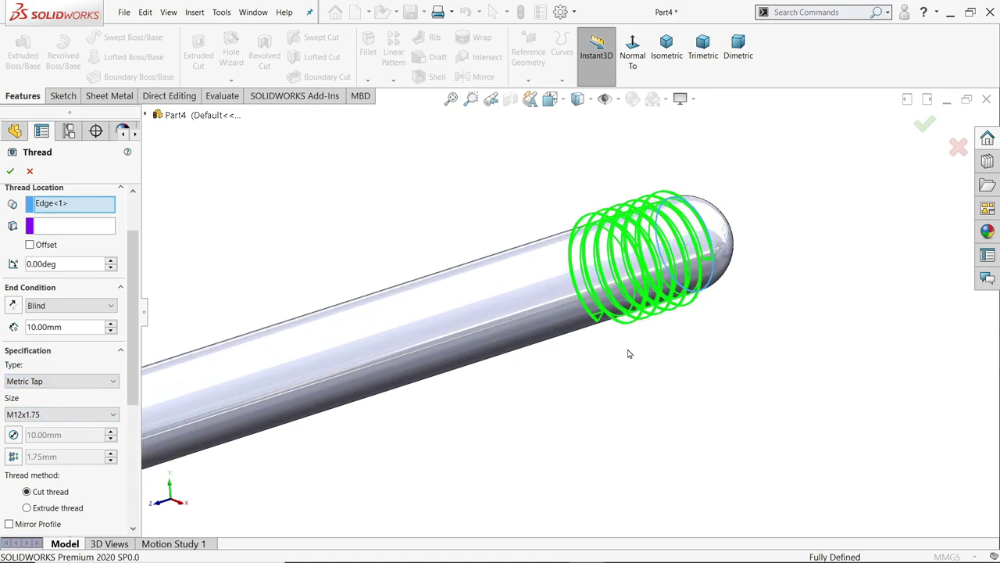
pyautogui.scroll(-2, 559, 341)
pyautogui.scroll(1, 559, 341)
pyautogui.scroll(-1, 620, 346)
pyautogui.scroll(2, 636, 357)
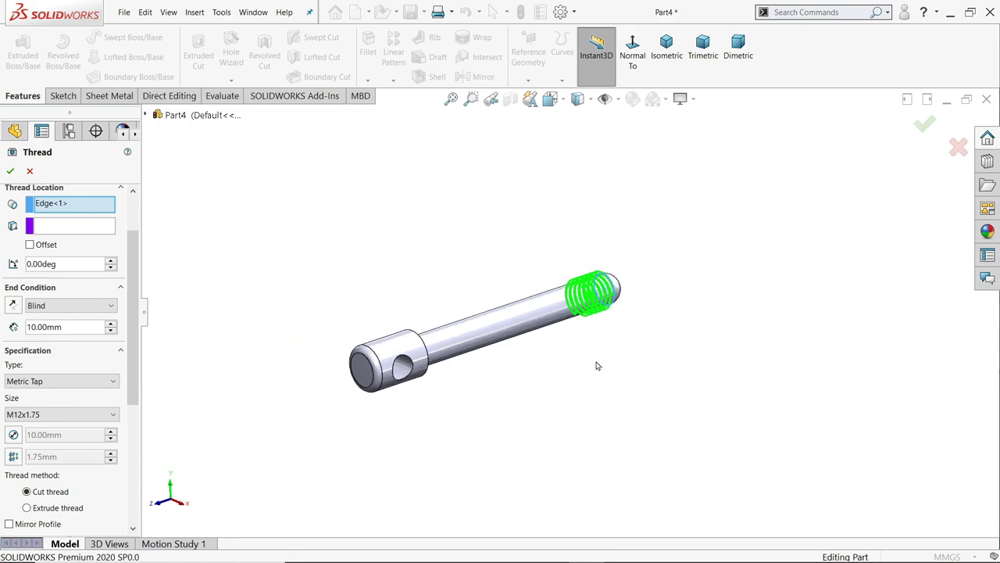
pyautogui.scroll(-1, 596, 364)
pyautogui.scroll(-2, 538, 339)
pyautogui.scroll(1, 537, 342)
pyautogui.scroll(-2, 446, 342)
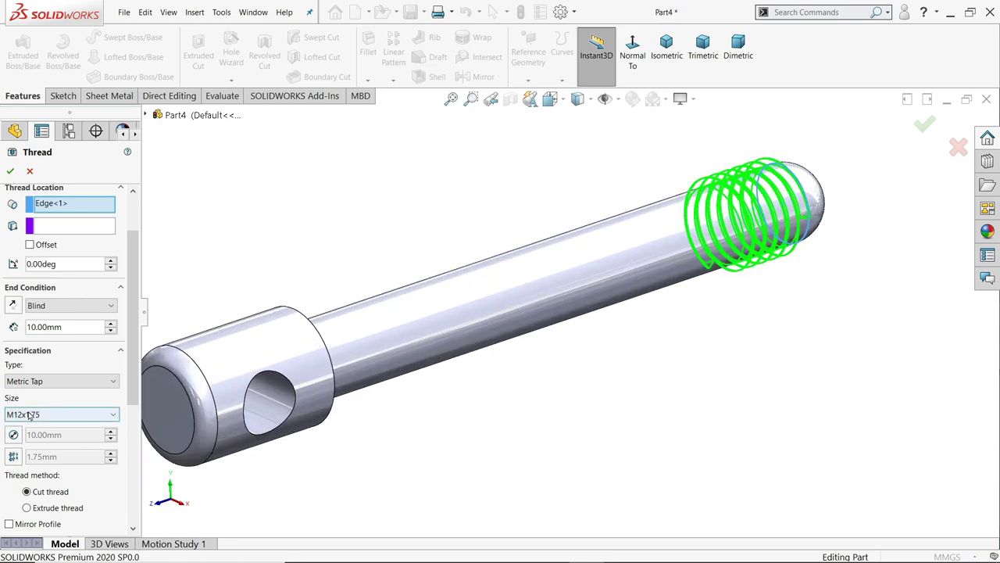
pyautogui.click(29, 415)
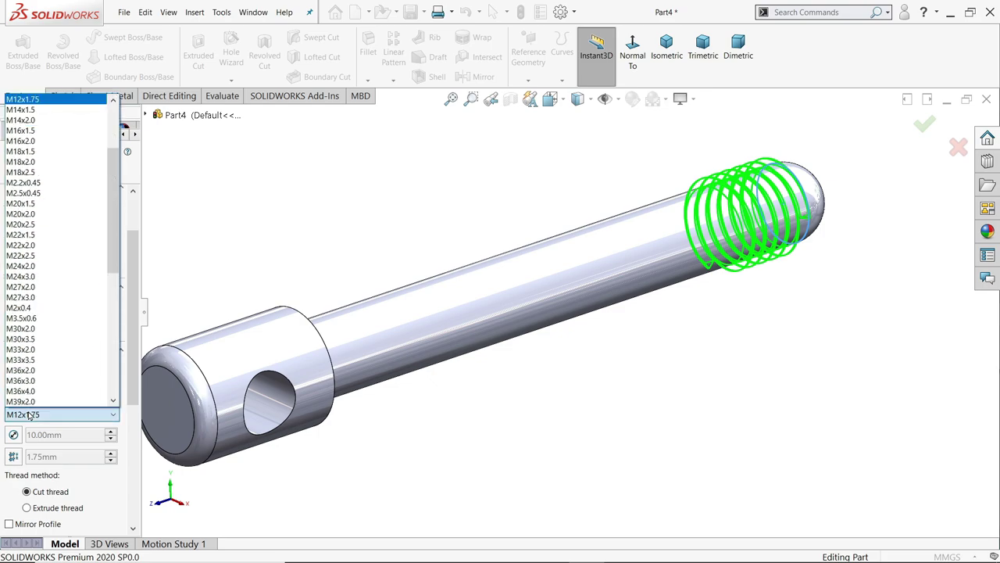
pyautogui.click(29, 415)
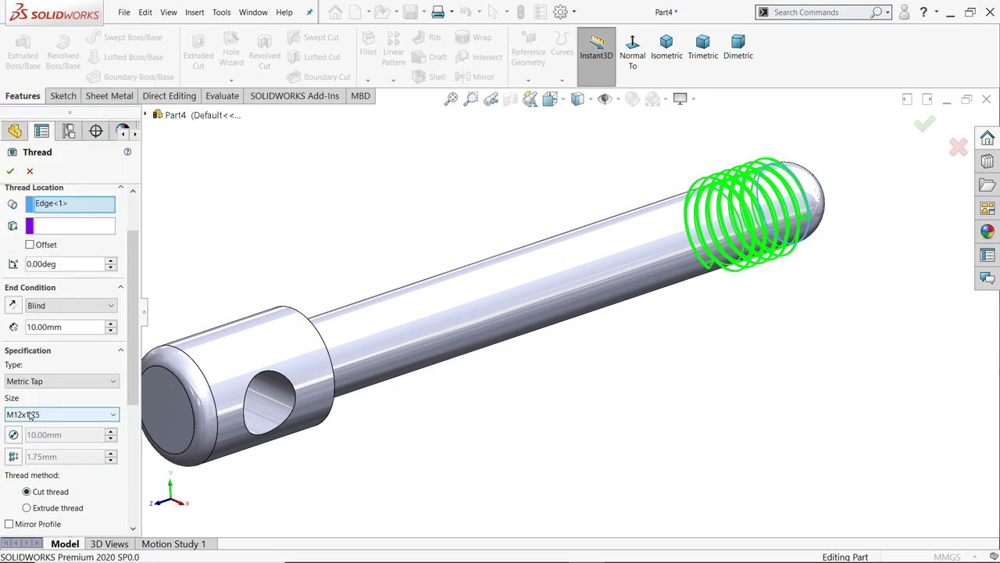
pyautogui.moveTo(669, 304)
pyautogui.mouseDown(button='middle')
pyautogui.moveTo(625, 235)
pyautogui.moveTo(652, 291)
pyautogui.moveTo(494, 322)
pyautogui.mouseUp(button='middle')
pyautogui.moveTo(79, 328); pyautogui.dragTo(27, 328)
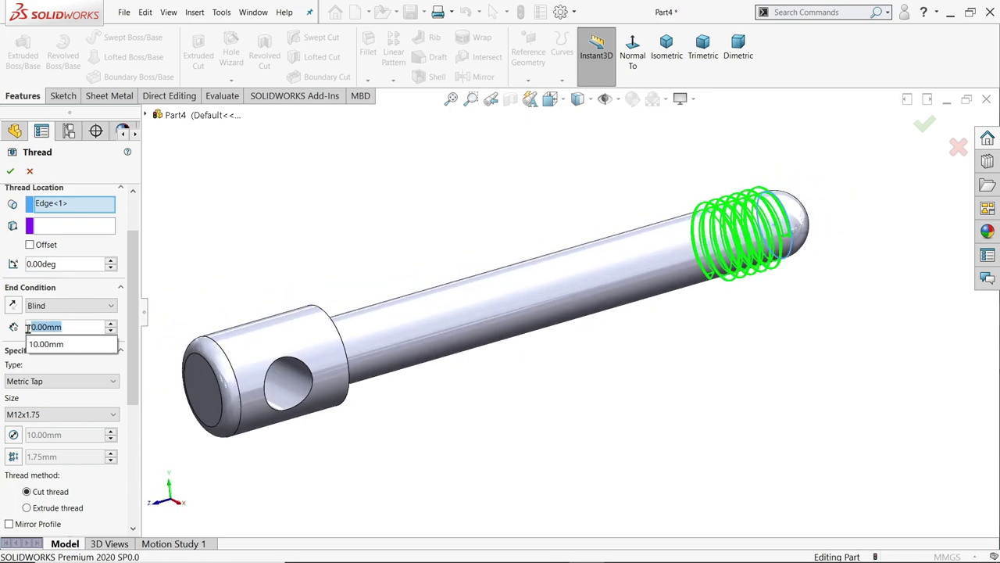
pyautogui.write('60')
pyautogui.press('Return')
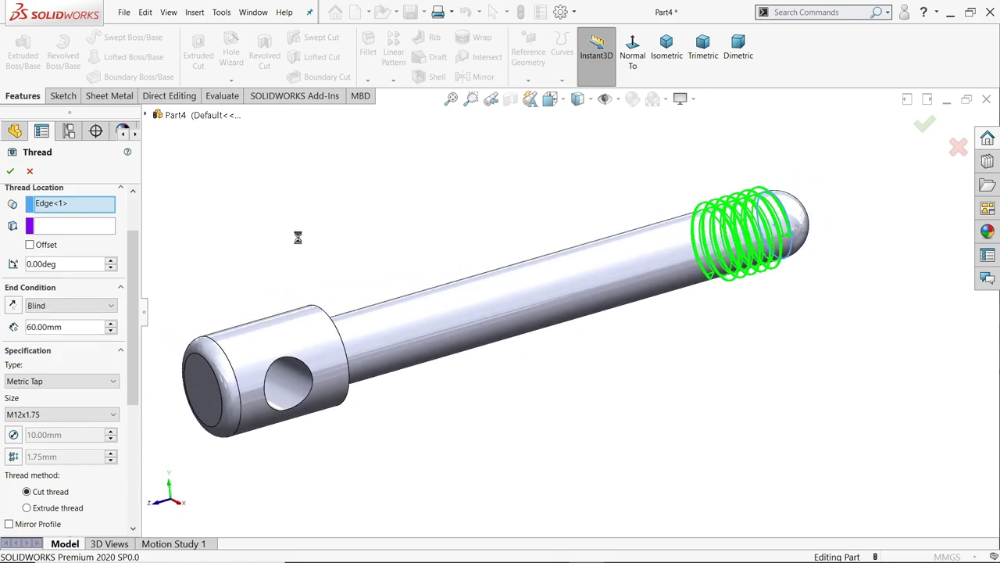
# Change the thread size to the finer M12x1.25.
pyautogui.scroll(2, 459, 277)
pyautogui.moveTo(460, 276); pyautogui.dragTo(444, 280, button='middle')
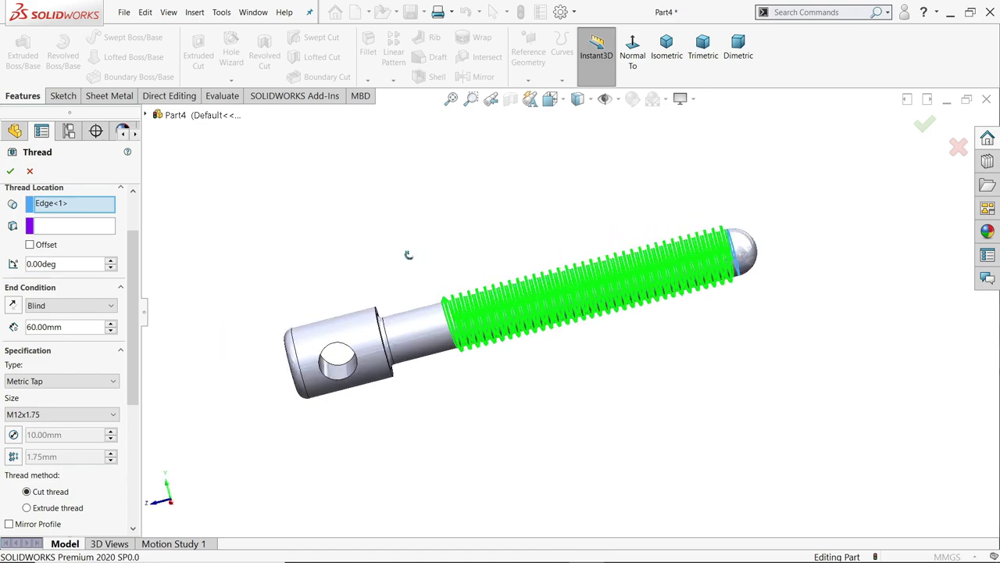
pyautogui.scroll(-3, 444, 279)
pyautogui.scroll(3, 566, 351)
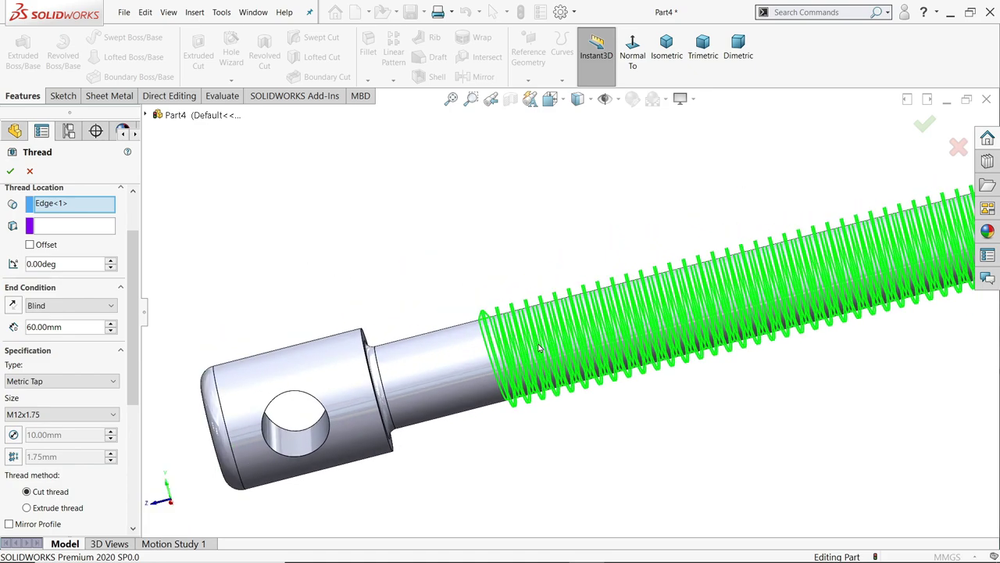
pyautogui.scroll(-2, 620, 346)
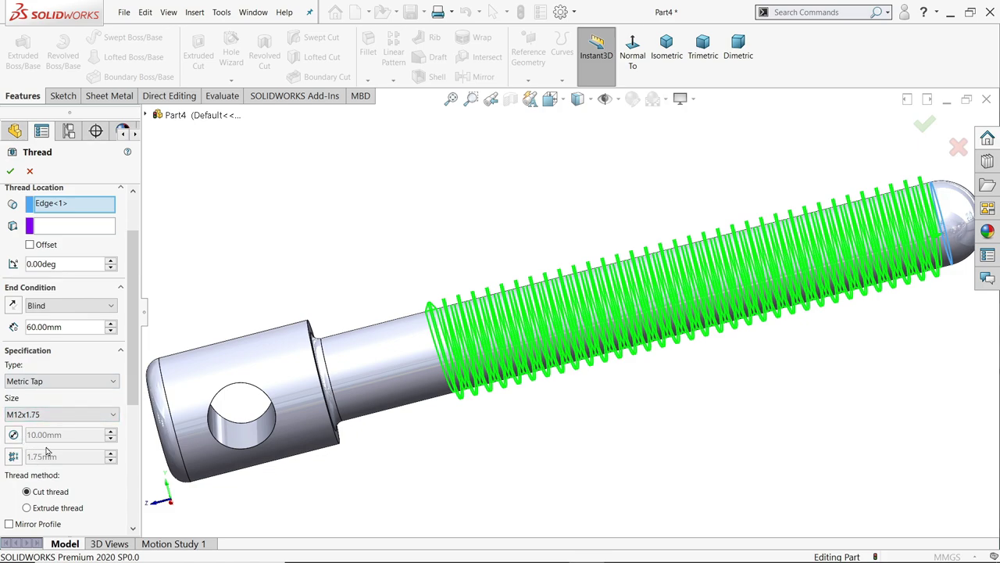
pyautogui.click(61, 414)
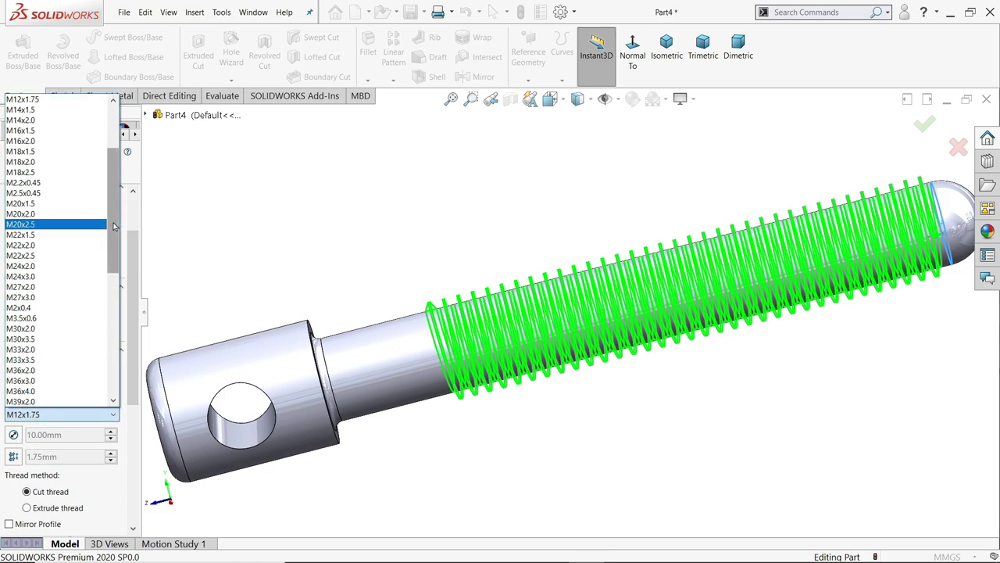
pyautogui.moveTo(113, 226); pyautogui.dragTo(113, 215)
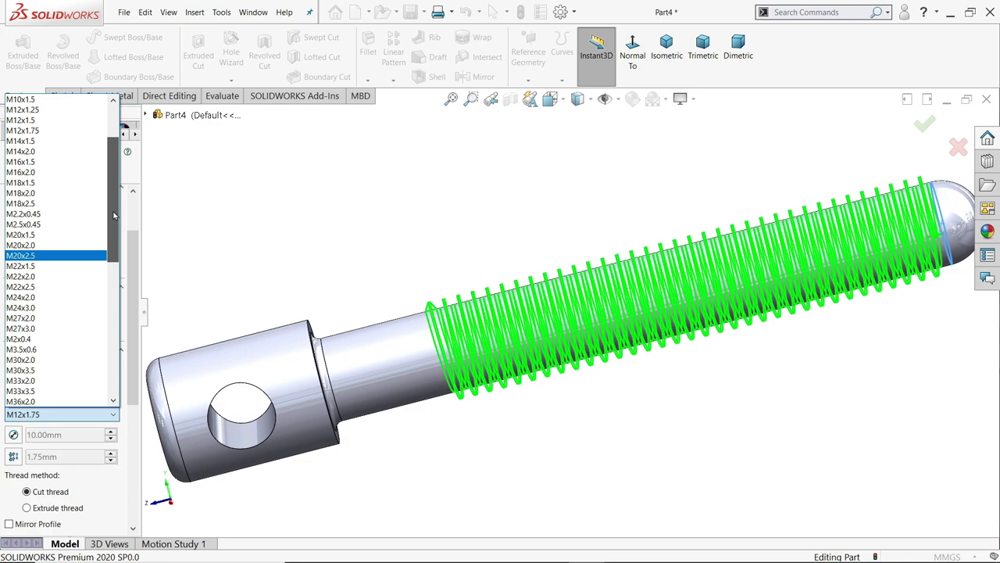
pyautogui.click(34, 111)
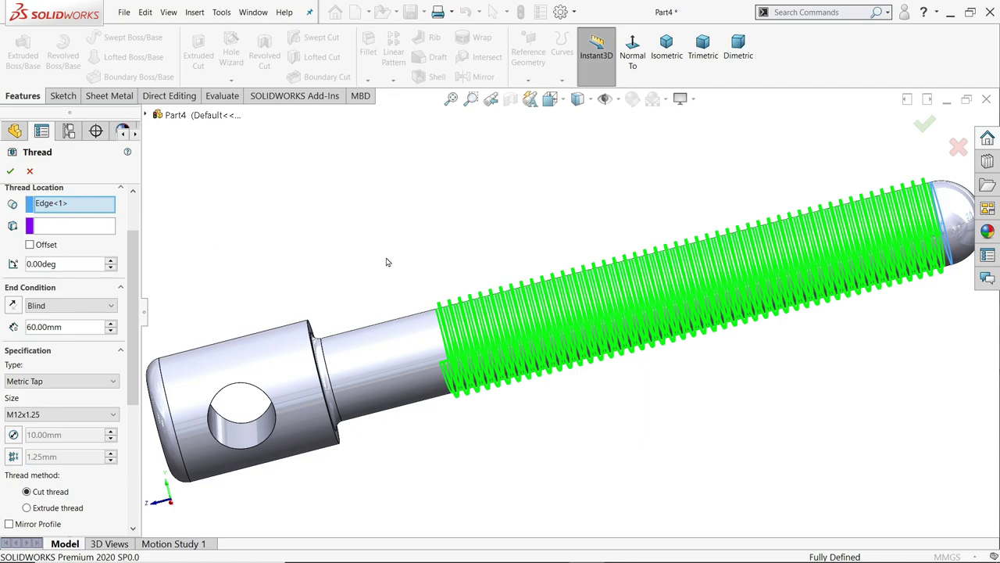
pyautogui.moveTo(415, 262); pyautogui.dragTo(229, 275, button='middle')
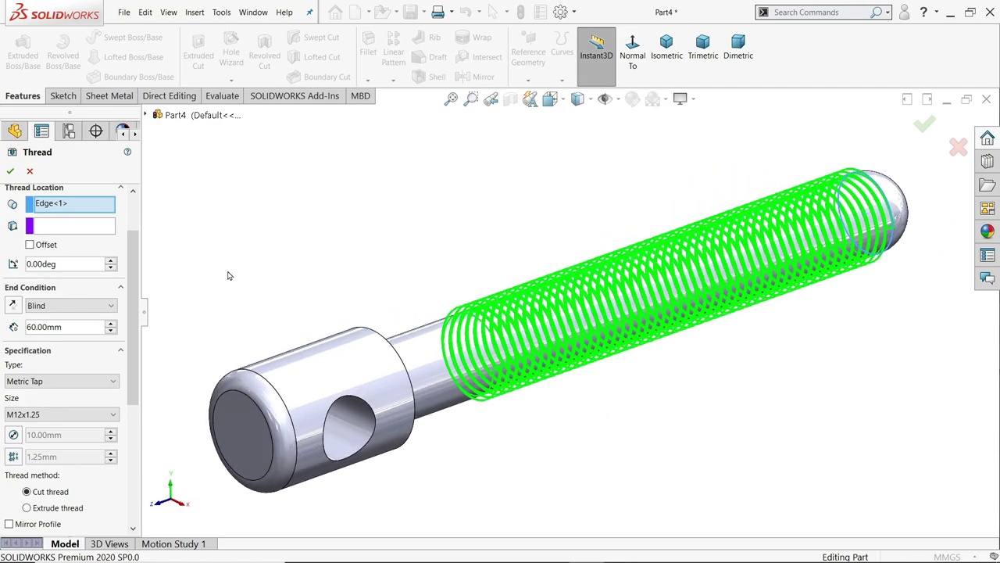
pyautogui.click(44, 419)
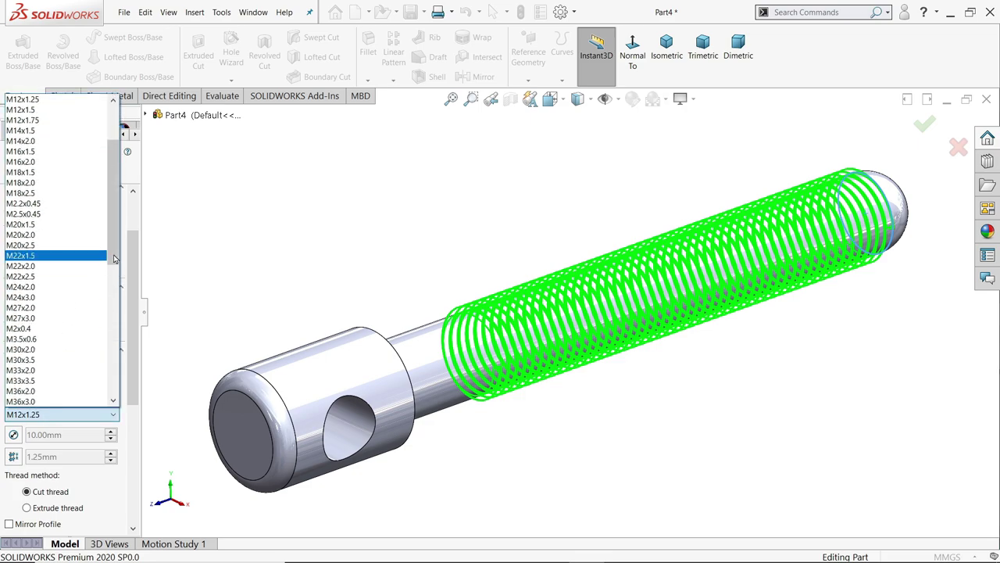
pyautogui.scroll(1, 114, 243)
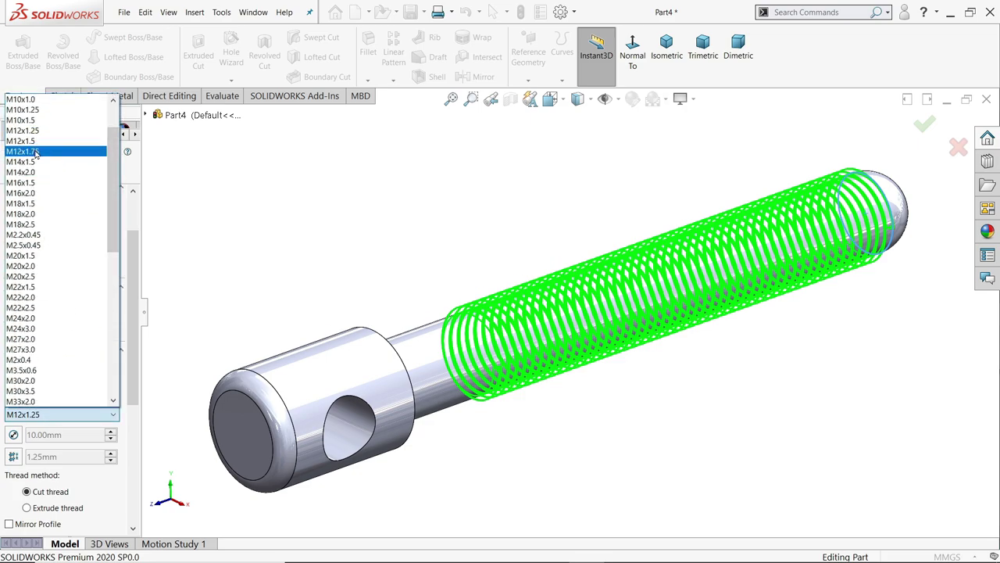
pyautogui.click(197, 202)
pyautogui.moveTo(139, 381); pyautogui.dragTo(133, 447)
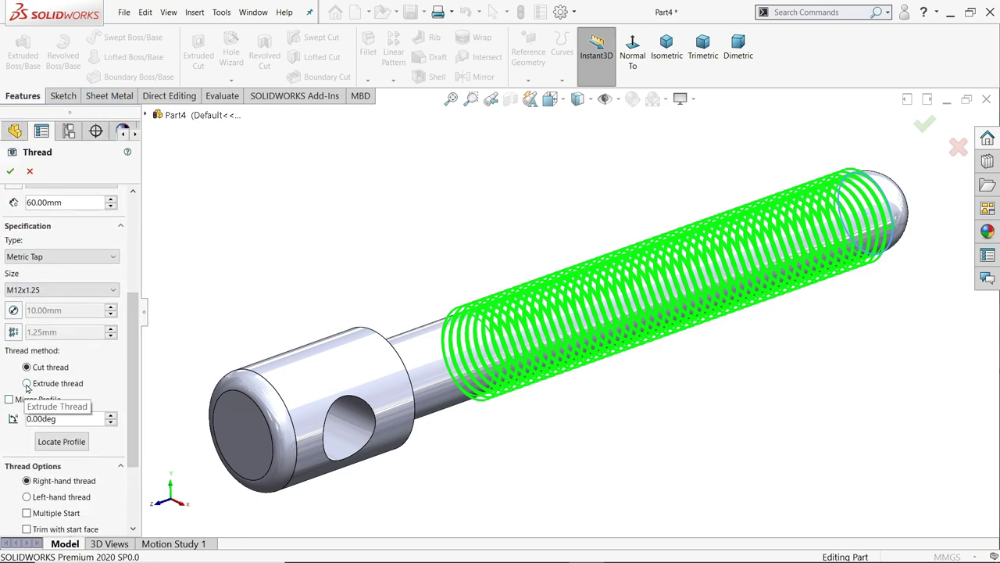
# Switch the thread to an extruded (raised) thread and create Thread1.
pyautogui.click(27, 384)
pyautogui.moveTo(232, 321)
pyautogui.mouseDown(button='middle')
pyautogui.moveTo(161, 194)
pyautogui.moveTo(196, 212)
pyautogui.mouseUp(button='middle')
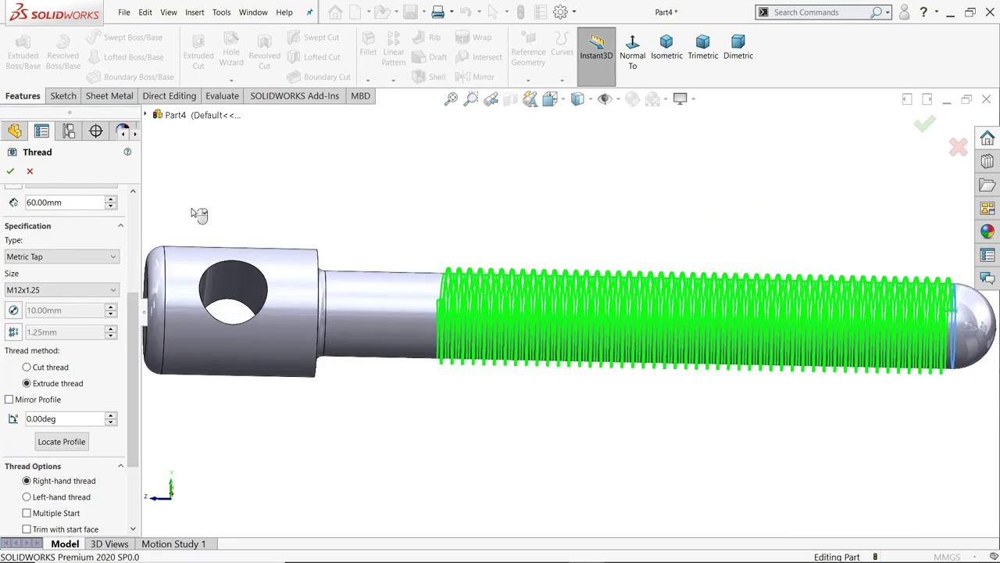
pyautogui.scroll(-2, 450, 295)
pyautogui.scroll(-2, 450, 296)
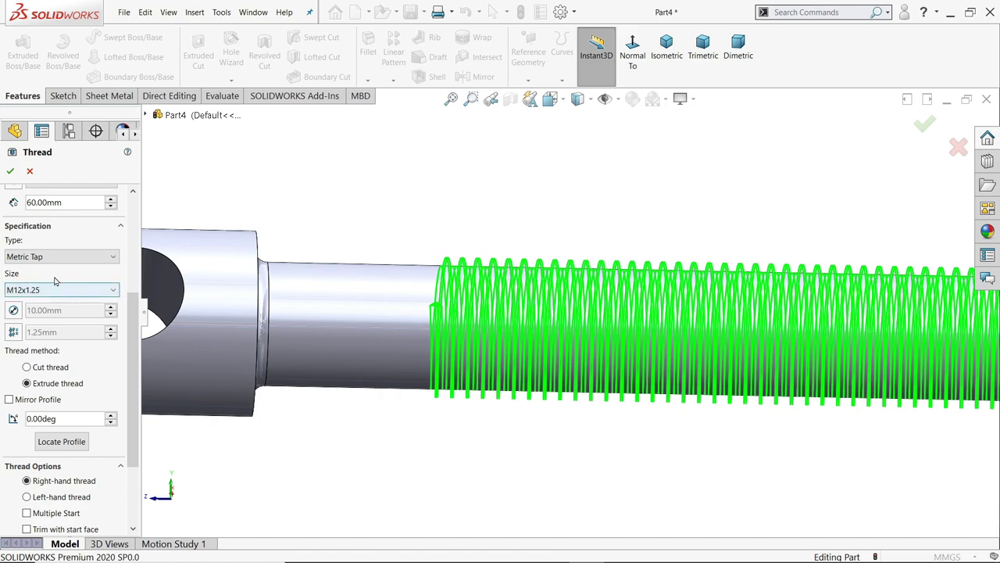
pyautogui.click(10, 173)
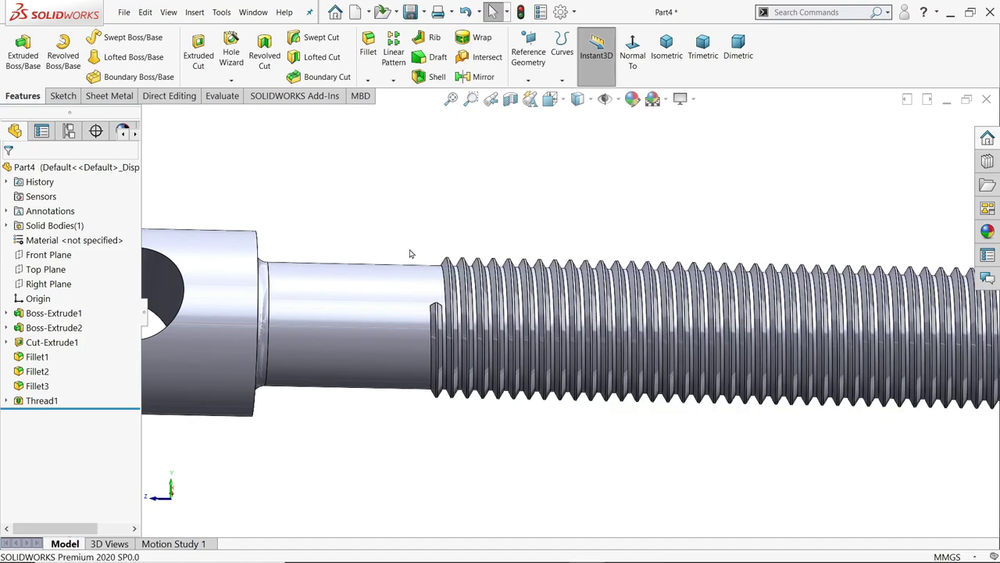
# Orbit and zoom around the shaft to inspect the threads, cross hole and domed tip.
pyautogui.scroll(3, 411, 254)
pyautogui.scroll(-3, 761, 307)
pyautogui.moveTo(762, 307); pyautogui.dragTo(705, 269, button='middle')
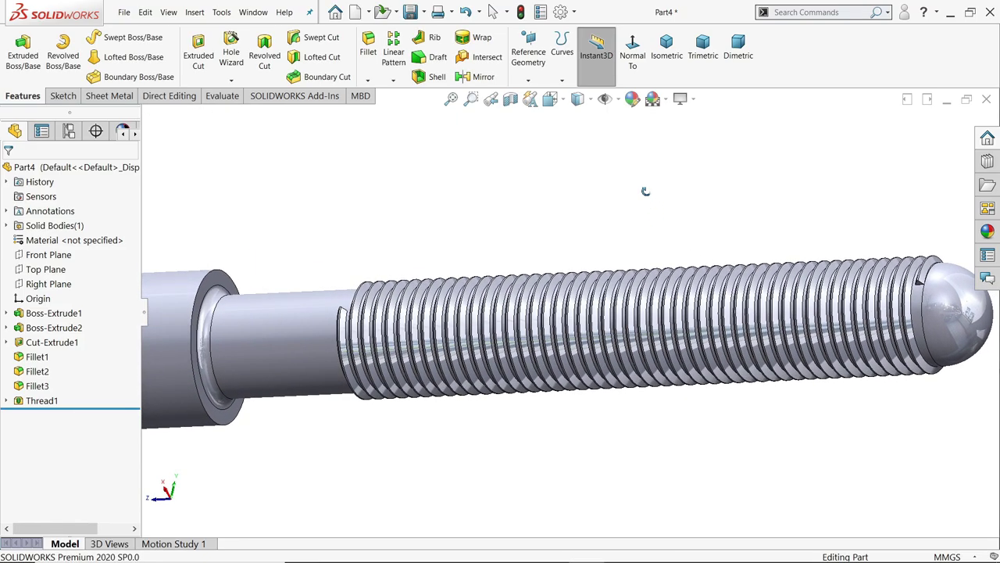
pyautogui.scroll(3, 705, 270)
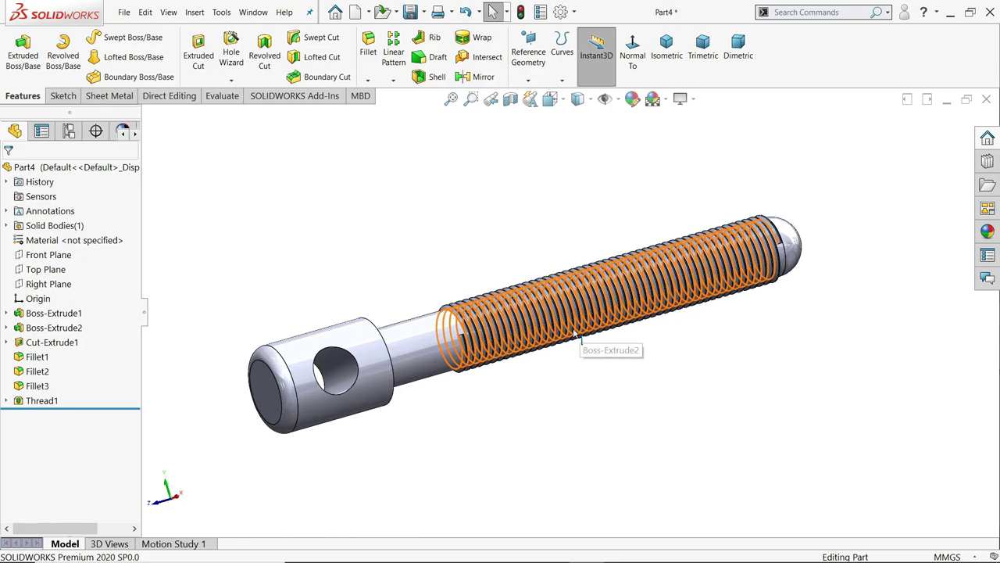
pyautogui.scroll(-1, 471, 219)
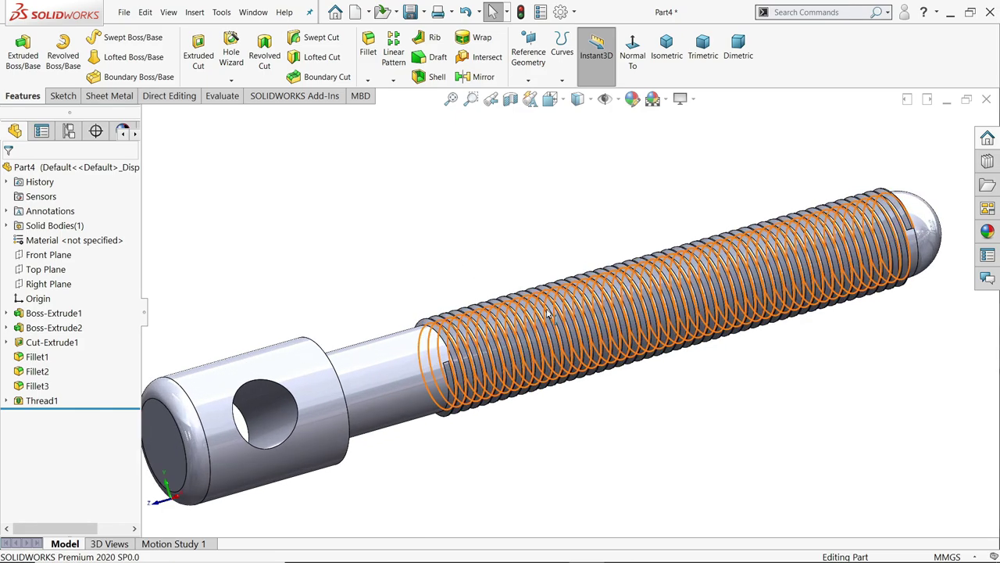
pyautogui.scroll(-2, 549, 307)
pyautogui.scroll(1, 550, 311)
pyautogui.scroll(2, 550, 310)
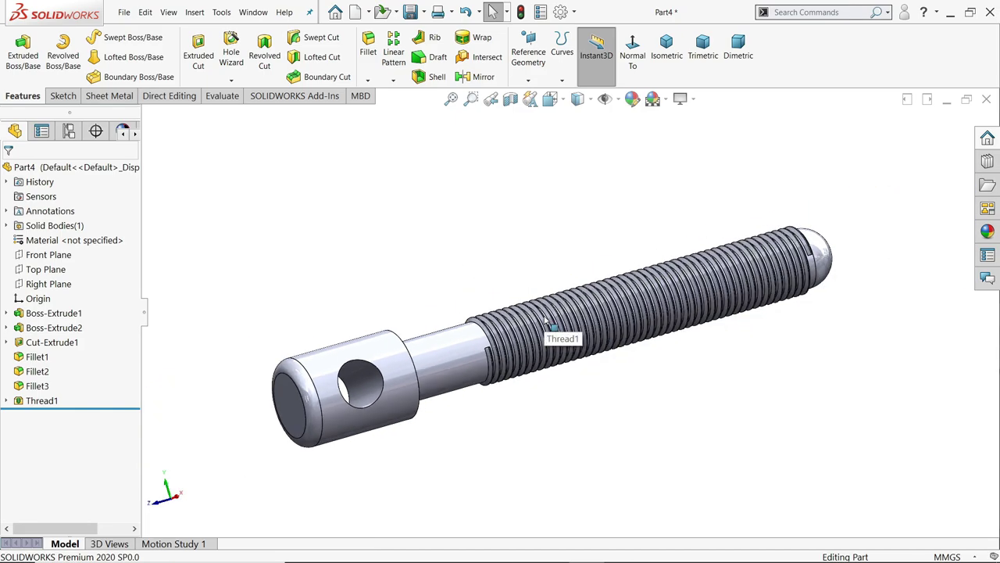
pyautogui.scroll(-1, 489, 247)
pyautogui.scroll(-1, 491, 269)
pyautogui.scroll(-1, 482, 325)
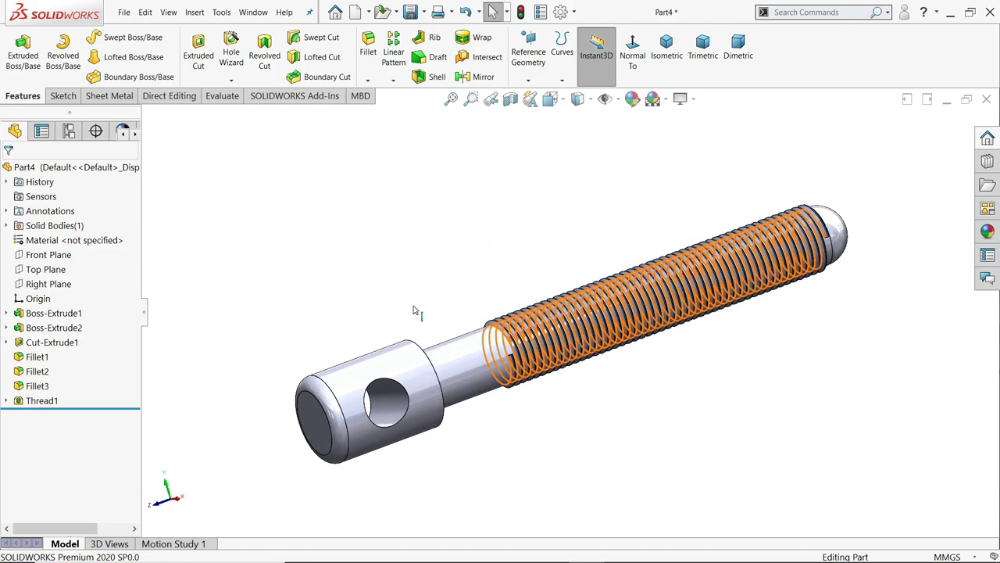
# Apply the Metal > Steel brushed steel appearance to the whole part, then start Save As.
pyautogui.click(987, 231)
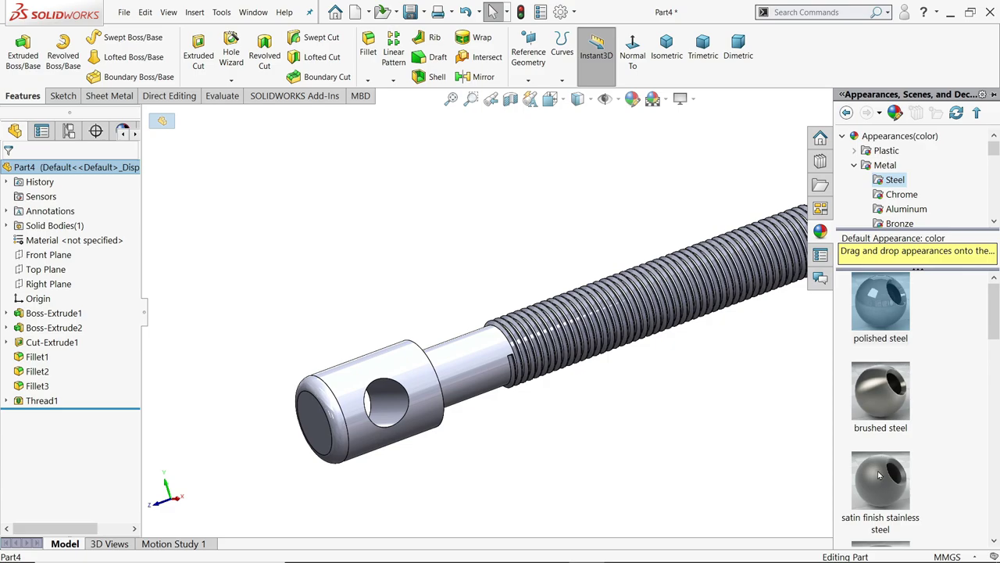
pyautogui.doubleClick(880, 401)
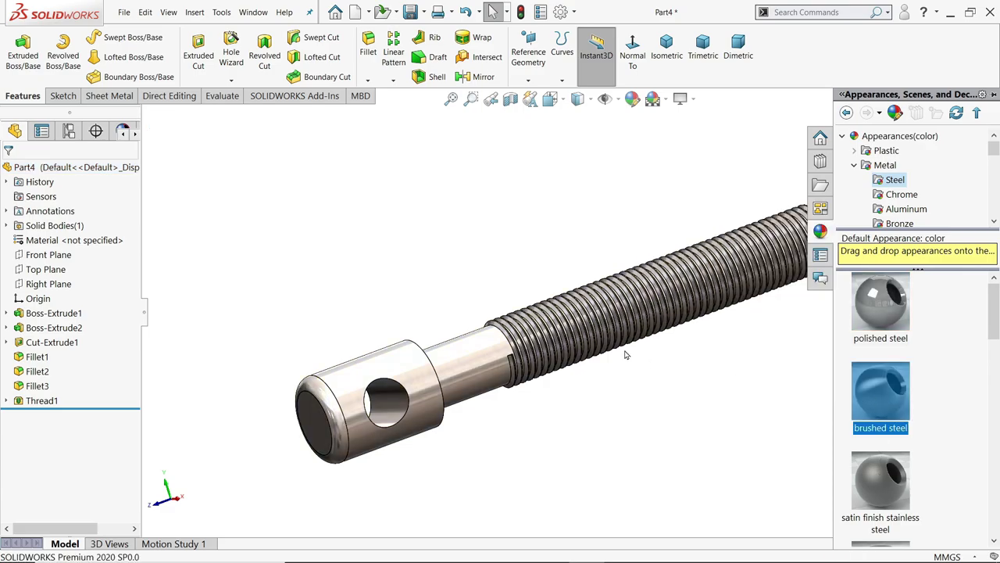
pyautogui.scroll(3, 636, 323)
pyautogui.moveTo(636, 324); pyautogui.dragTo(654, 330, button='middle')
pyautogui.scroll(-3, 654, 331)
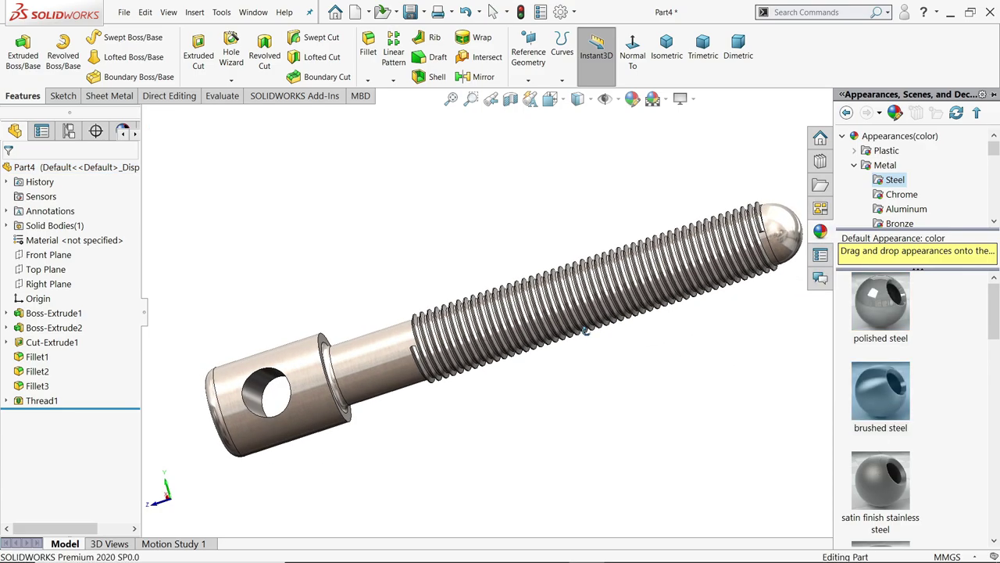
pyautogui.moveTo(586, 330); pyautogui.dragTo(639, 341, button='middle')
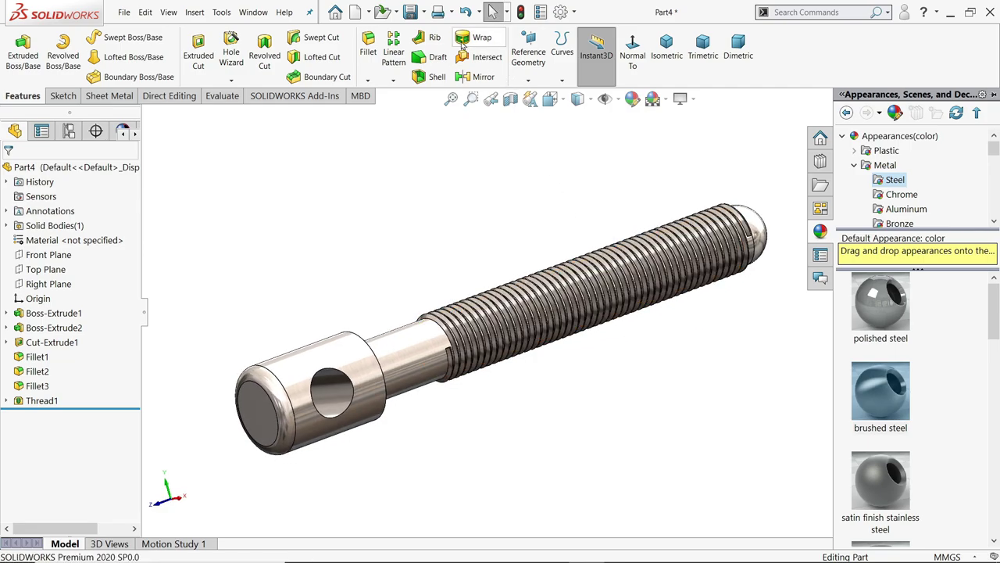
pyautogui.click(410, 12)
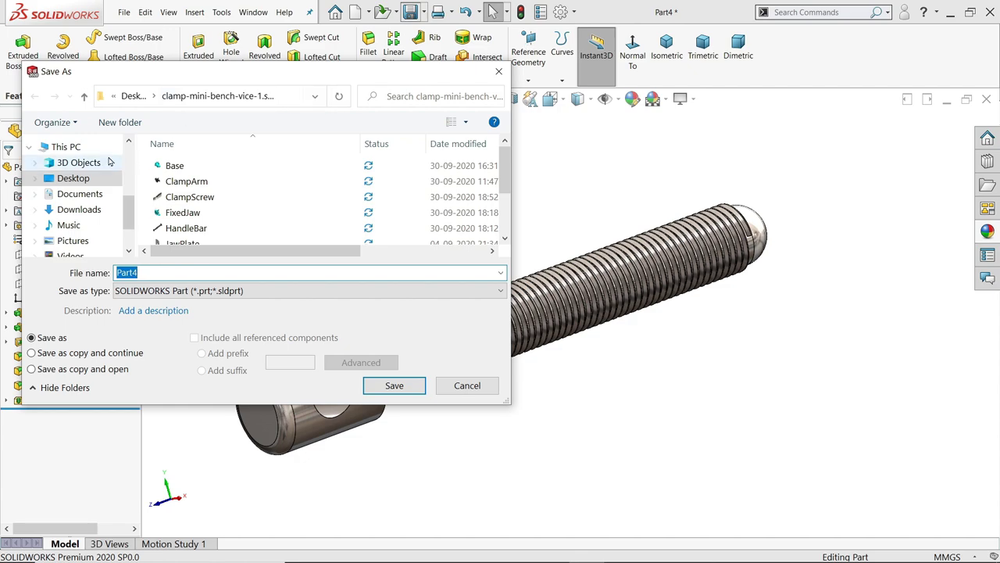
# Save the part as '3.Clamp Screw' in Desktop > Clamp mni Bench Vice, rebuilding it first.
pyautogui.click(69, 177)
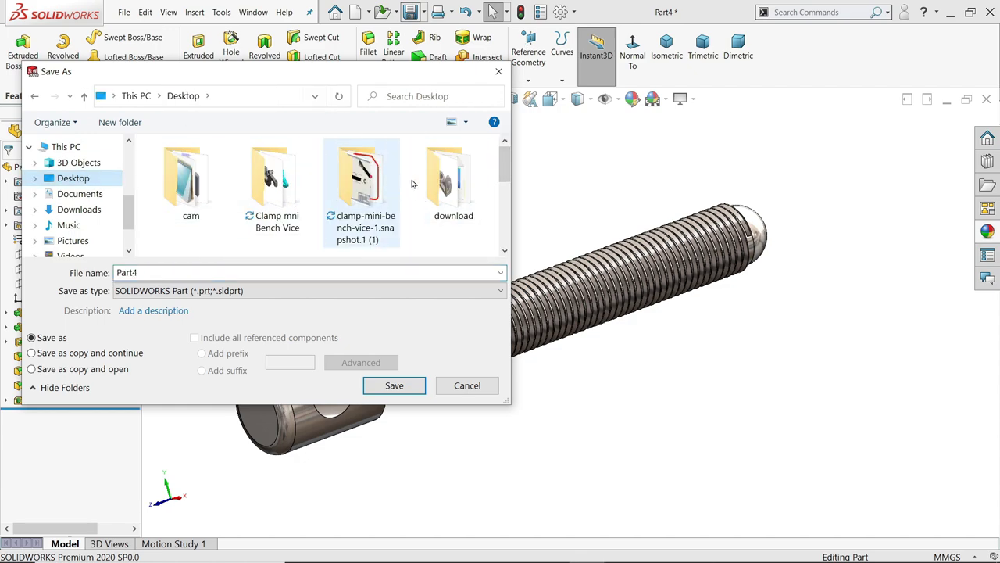
pyautogui.click(288, 195)
pyautogui.doubleClick(288, 196)
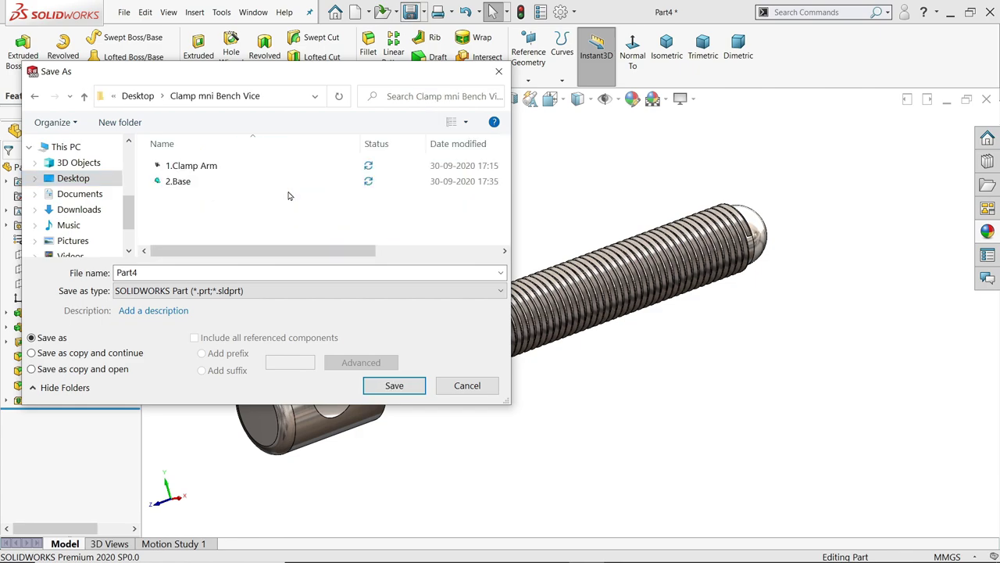
pyautogui.doubleClick(266, 272)
pyautogui.write('3.Clam')
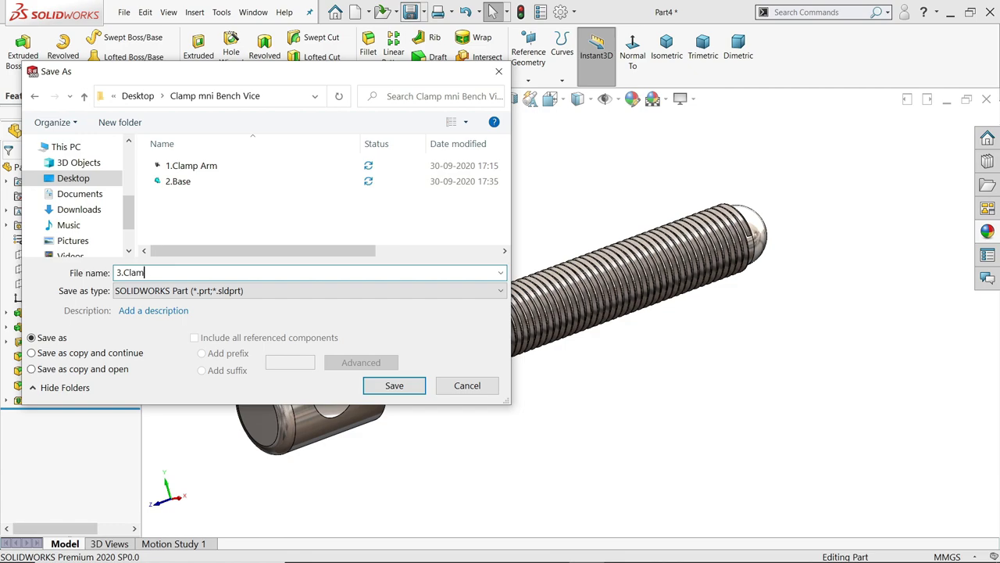
pyautogui.write('rew')
pyautogui.click(394, 385)
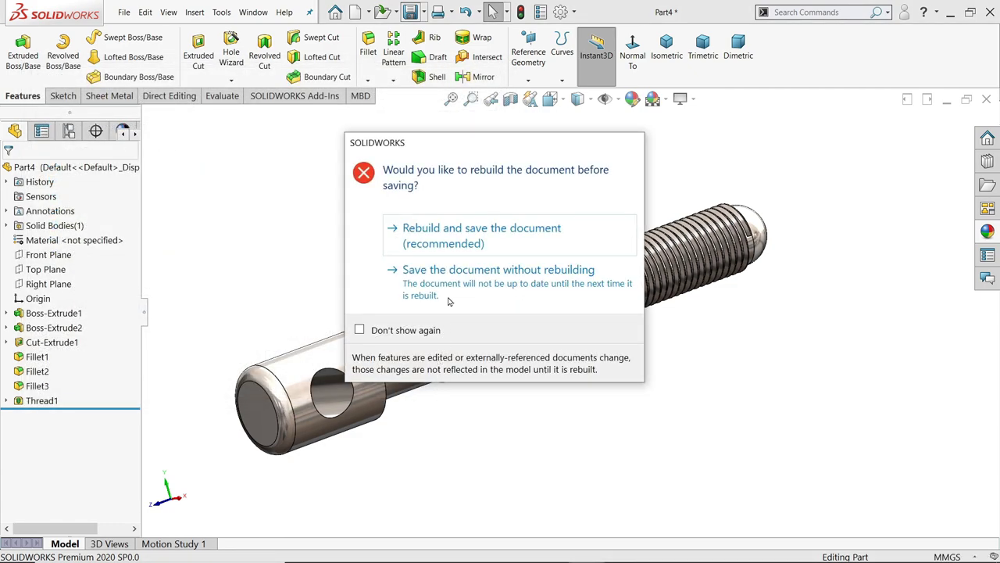
pyautogui.click(457, 245)
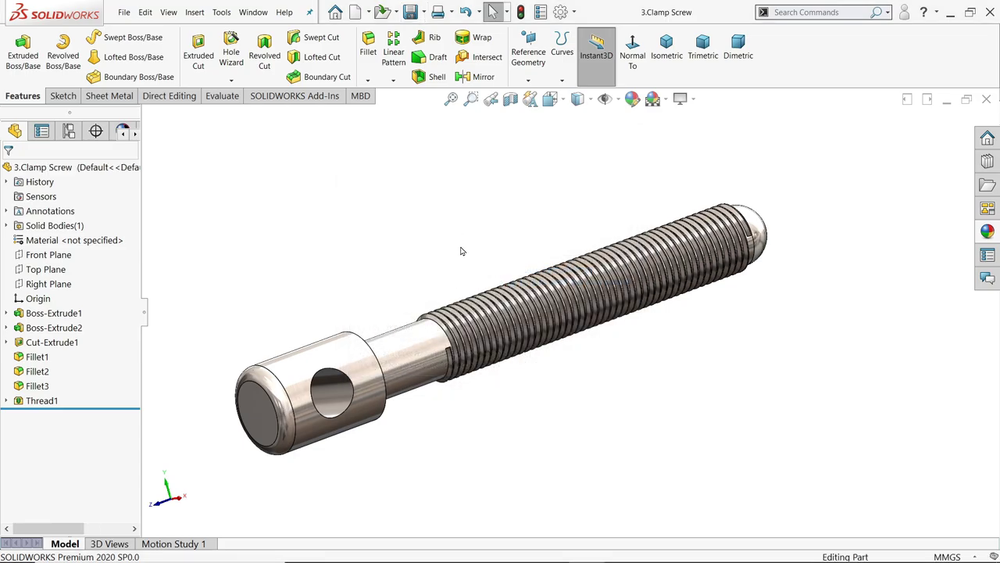
pyautogui.moveTo(500, 361); pyautogui.dragTo(514, 375, button='middle')
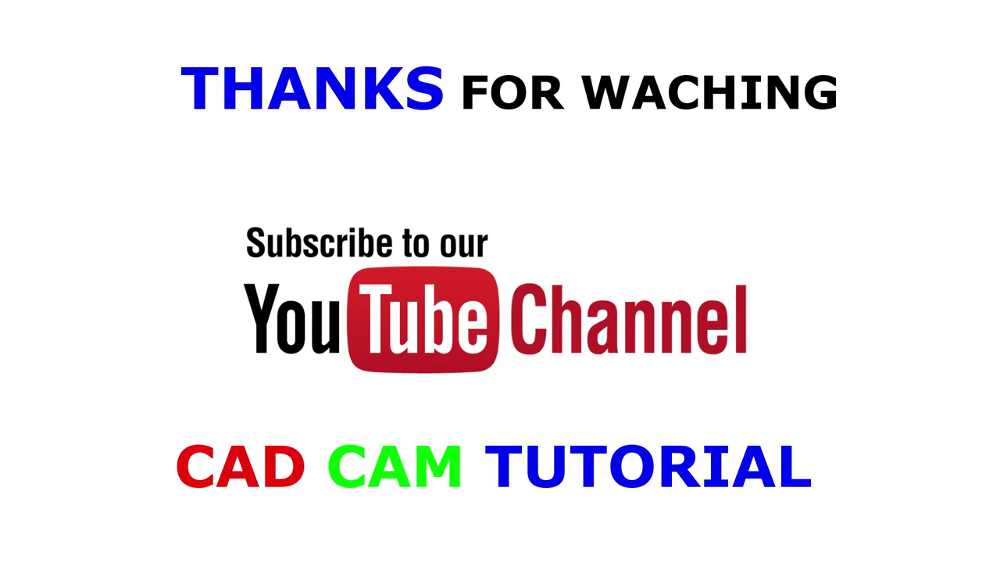